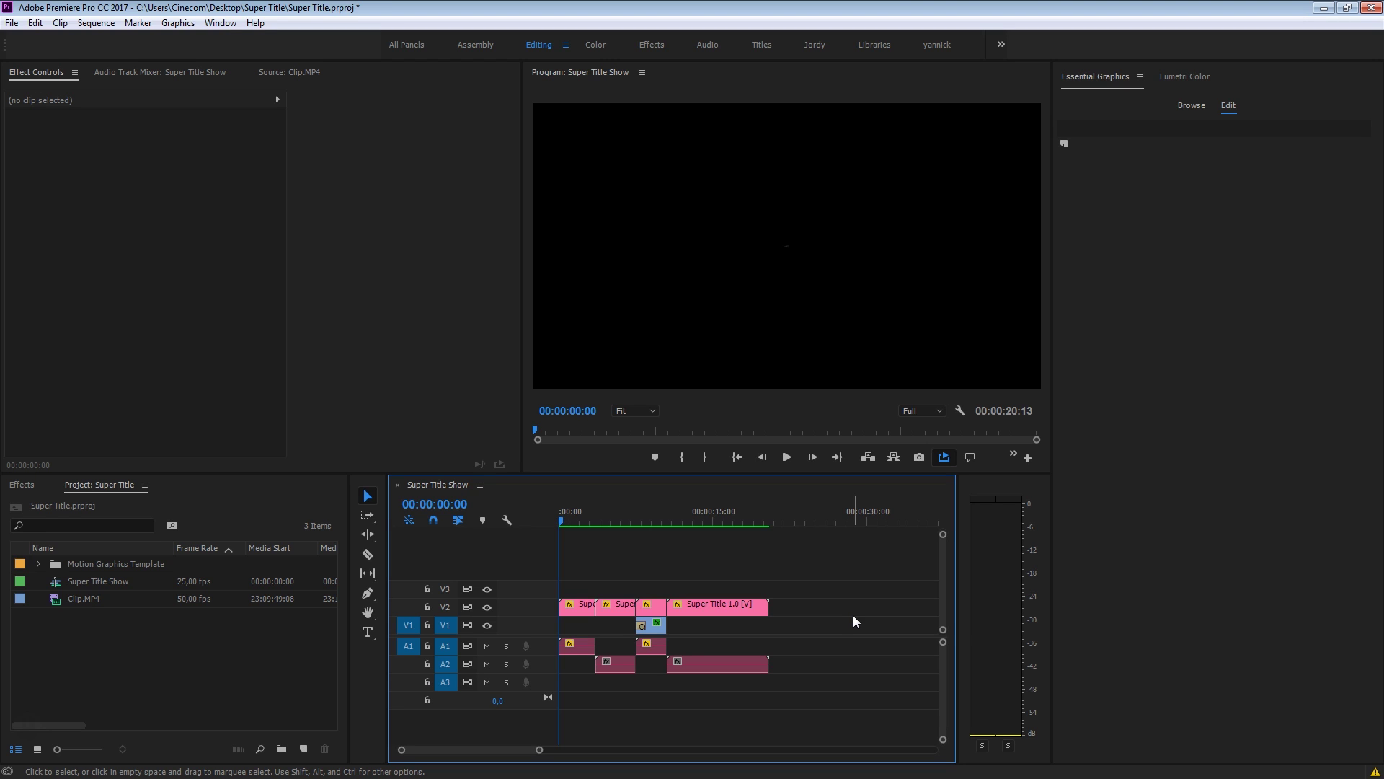
# Start playback of the Super Title Show sequence in the Program monitor.
pyautogui.press('space')
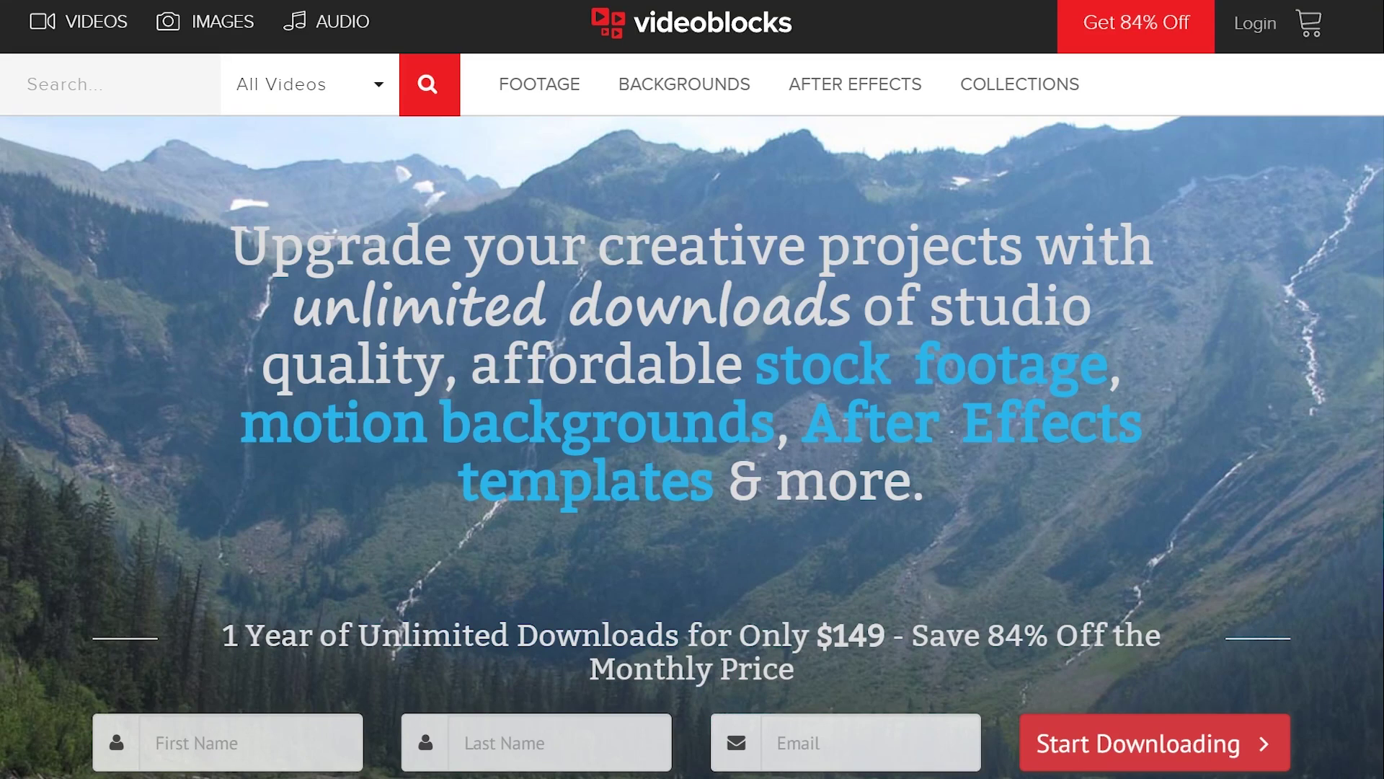
pyautogui.scroll(-5, 1377, 148)
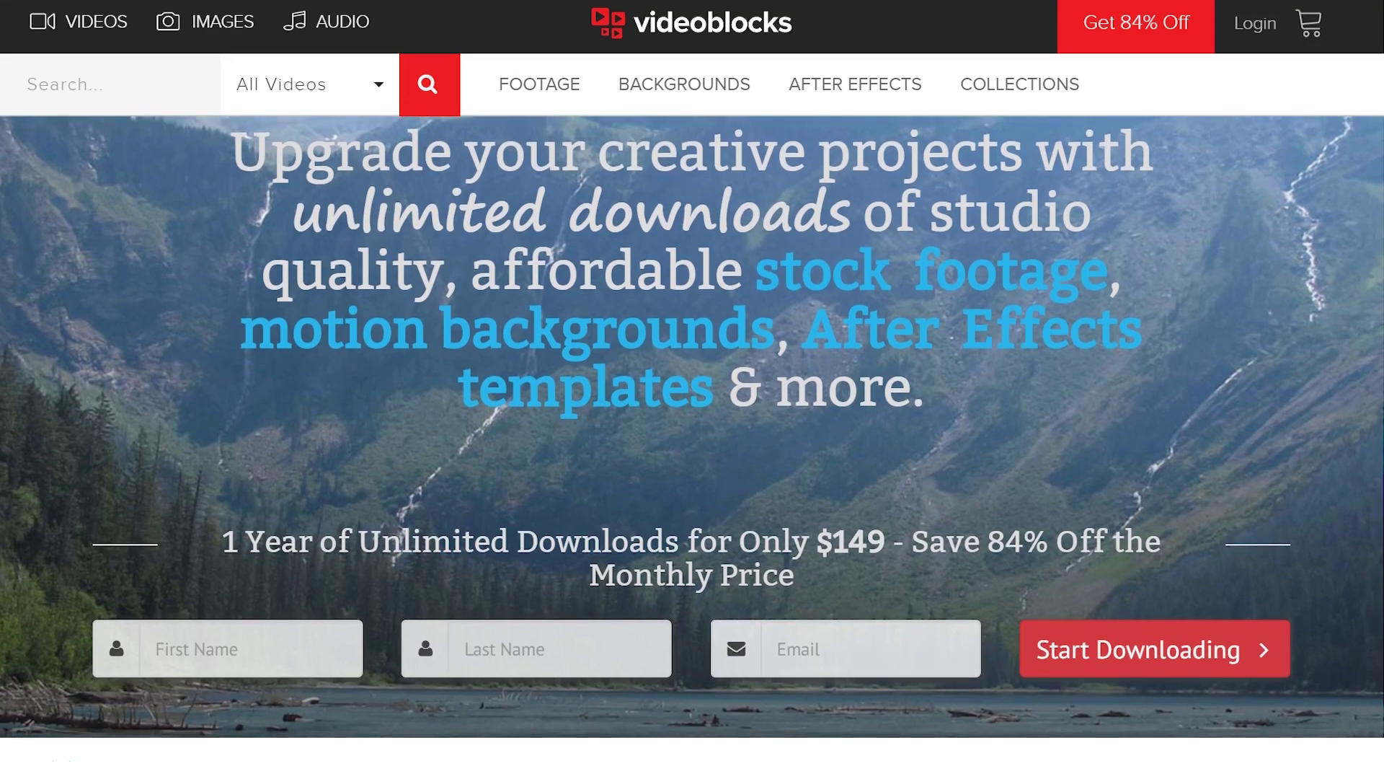
pyautogui.scroll(-4, 1377, 148)
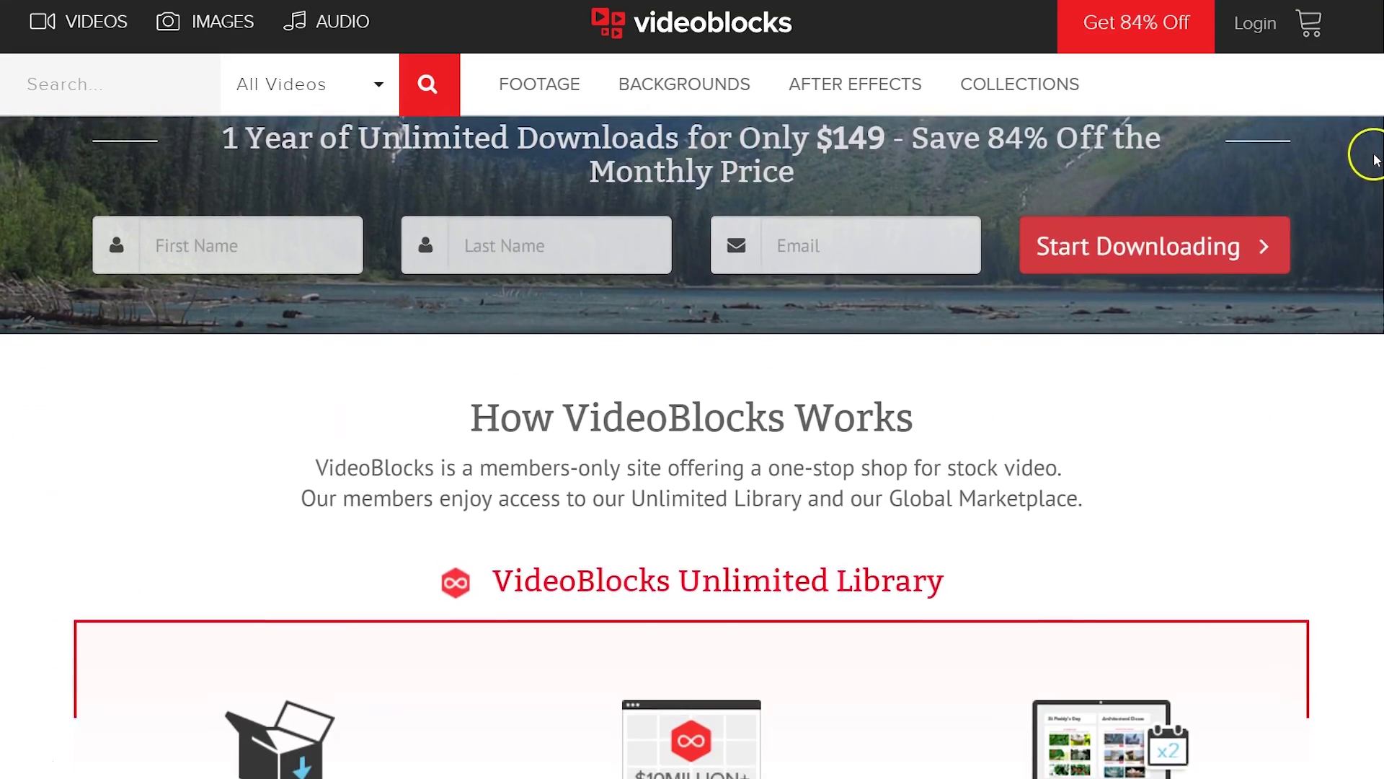
pyautogui.scroll(-1, 1367, 188)
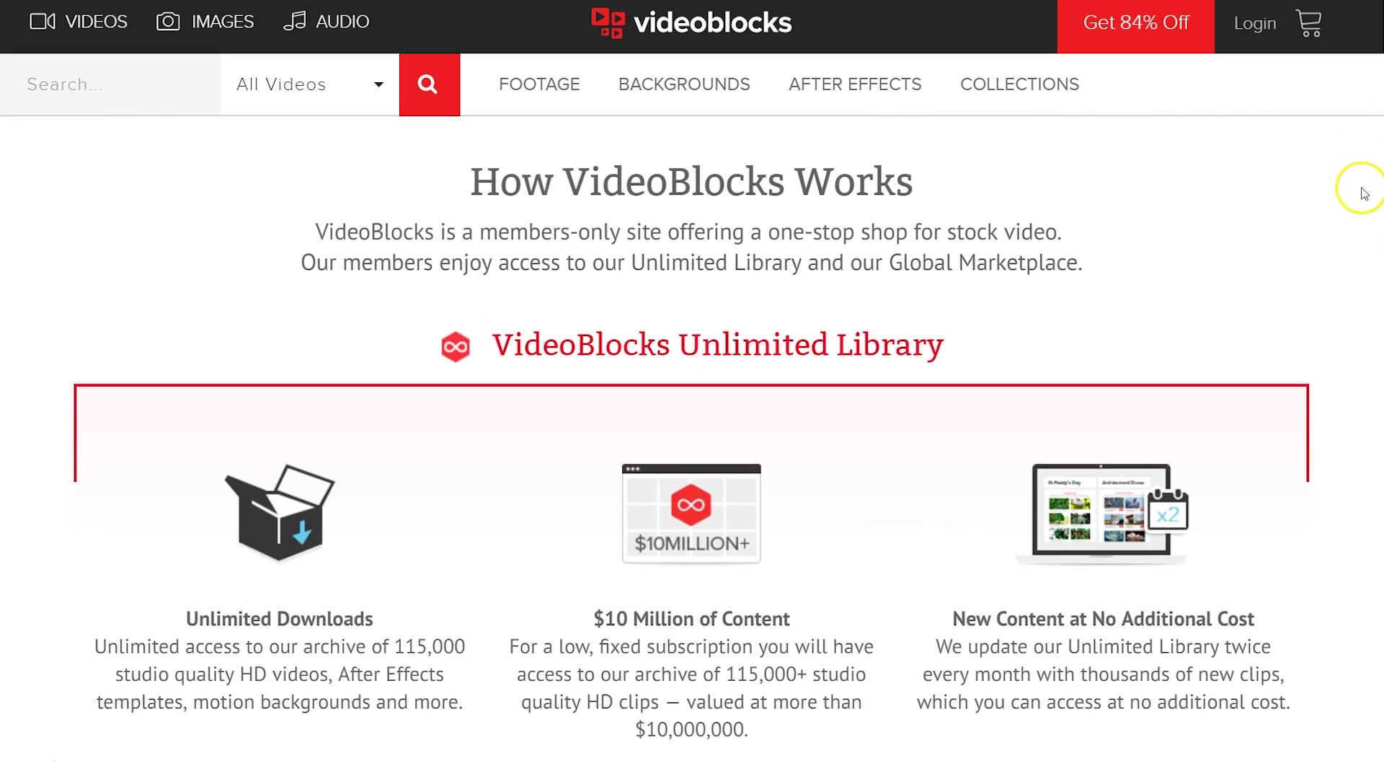
pyautogui.scroll(-5, 1359, 216)
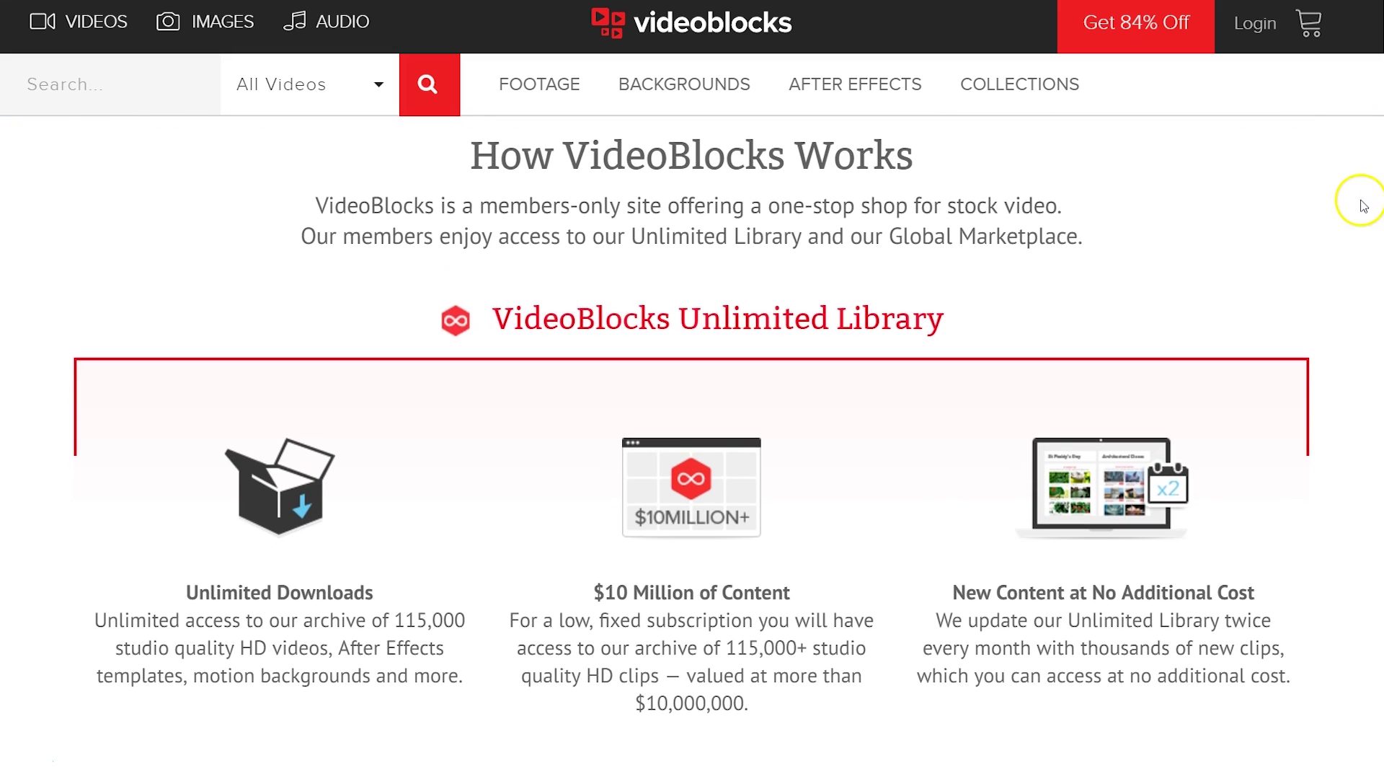
pyautogui.scroll(-3, 1356, 252)
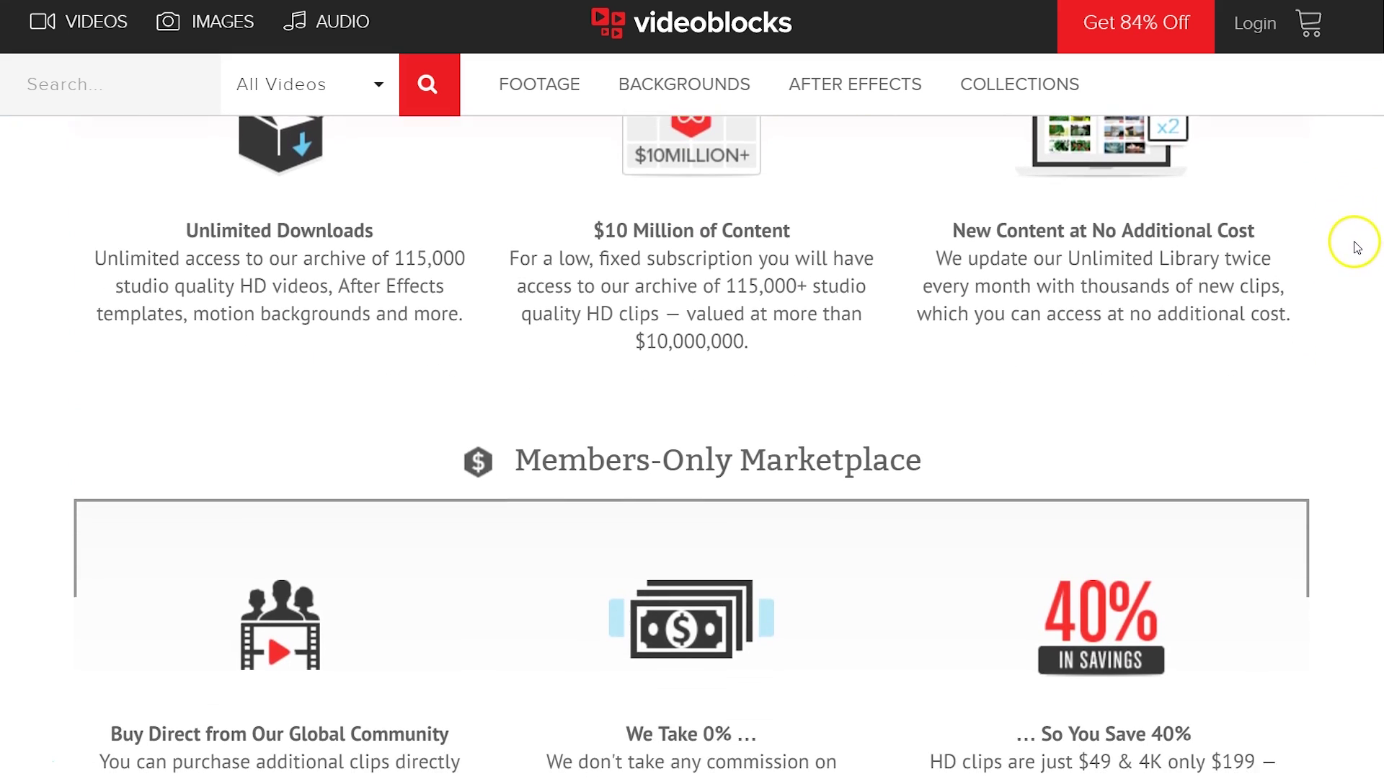
pyautogui.scroll(-2, 1349, 274)
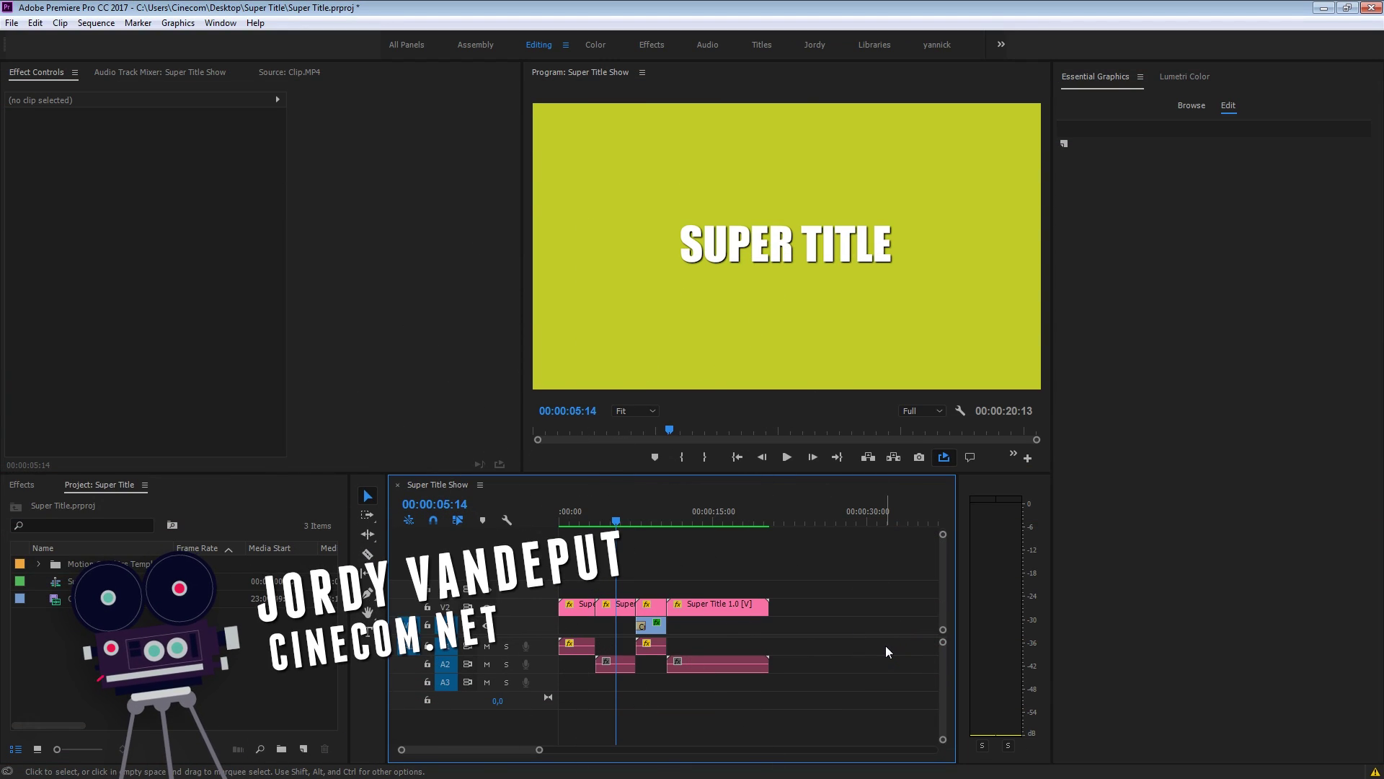
pyautogui.click(901, 634)
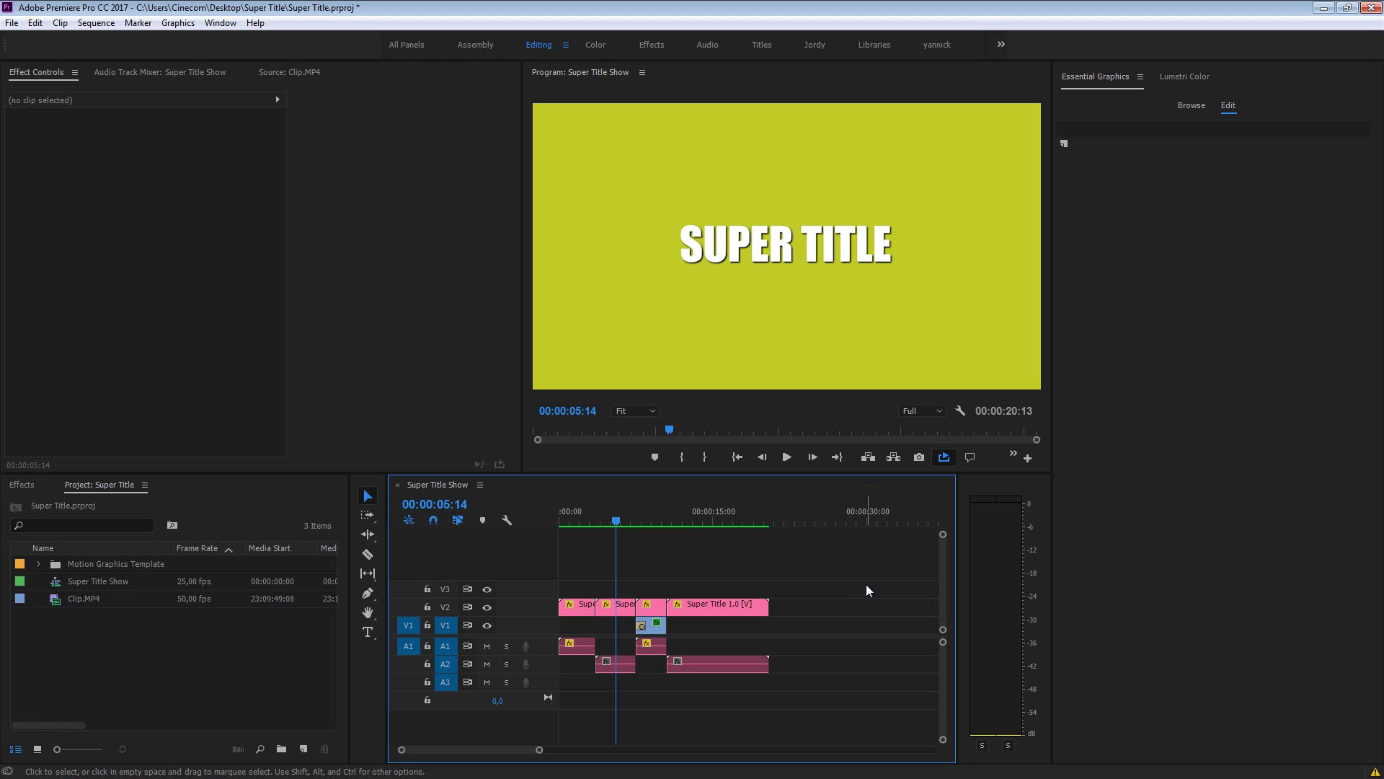
# Scrub through the title animation, stopping near 00:00:01:24 on the red vignetted SUPER TITLE frame.
pyautogui.click(596, 509)
pyautogui.moveTo(595, 508); pyautogui.dragTo(621, 530)
pyautogui.moveTo(629, 515); pyautogui.dragTo(583, 524)
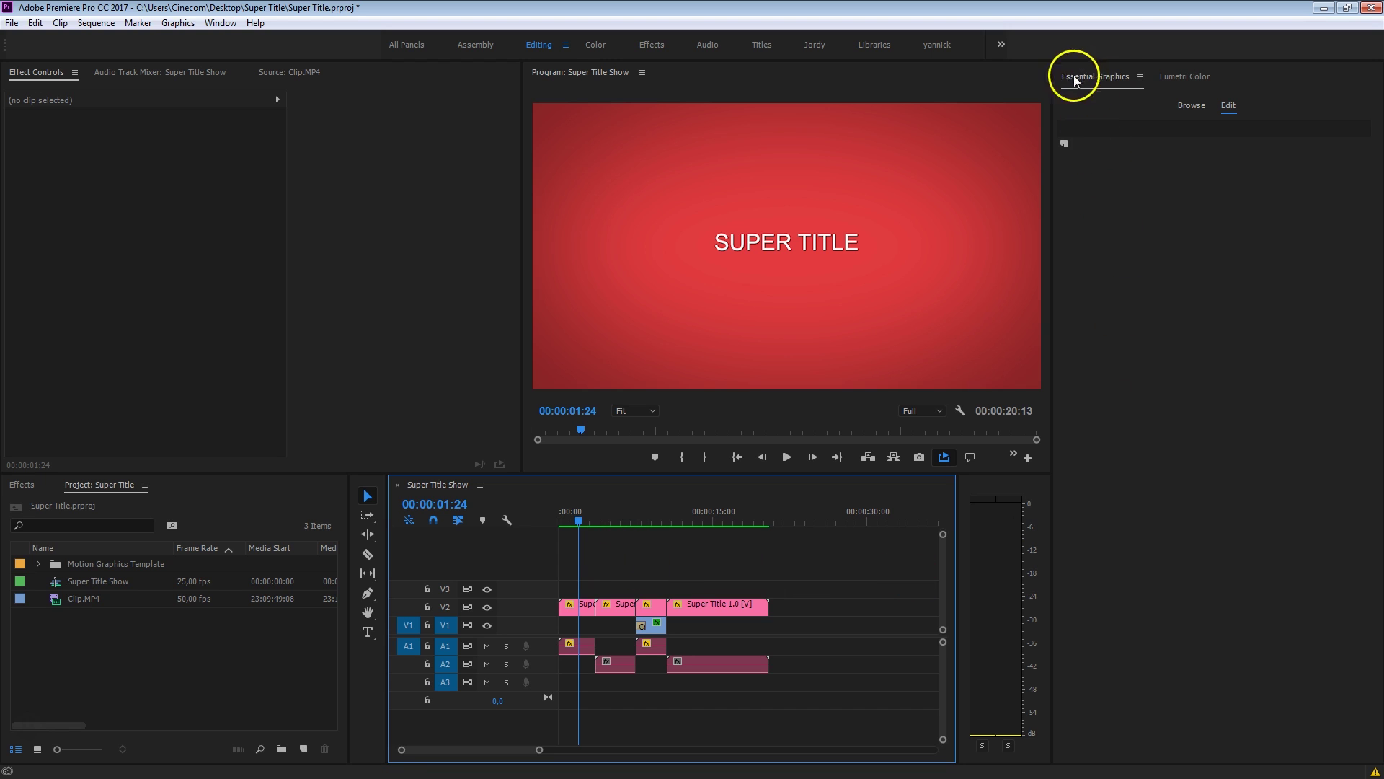
# Open the Install Motion Graphics Template file picker from the Essential Graphics Browse tab.
pyautogui.click(1153, 274)
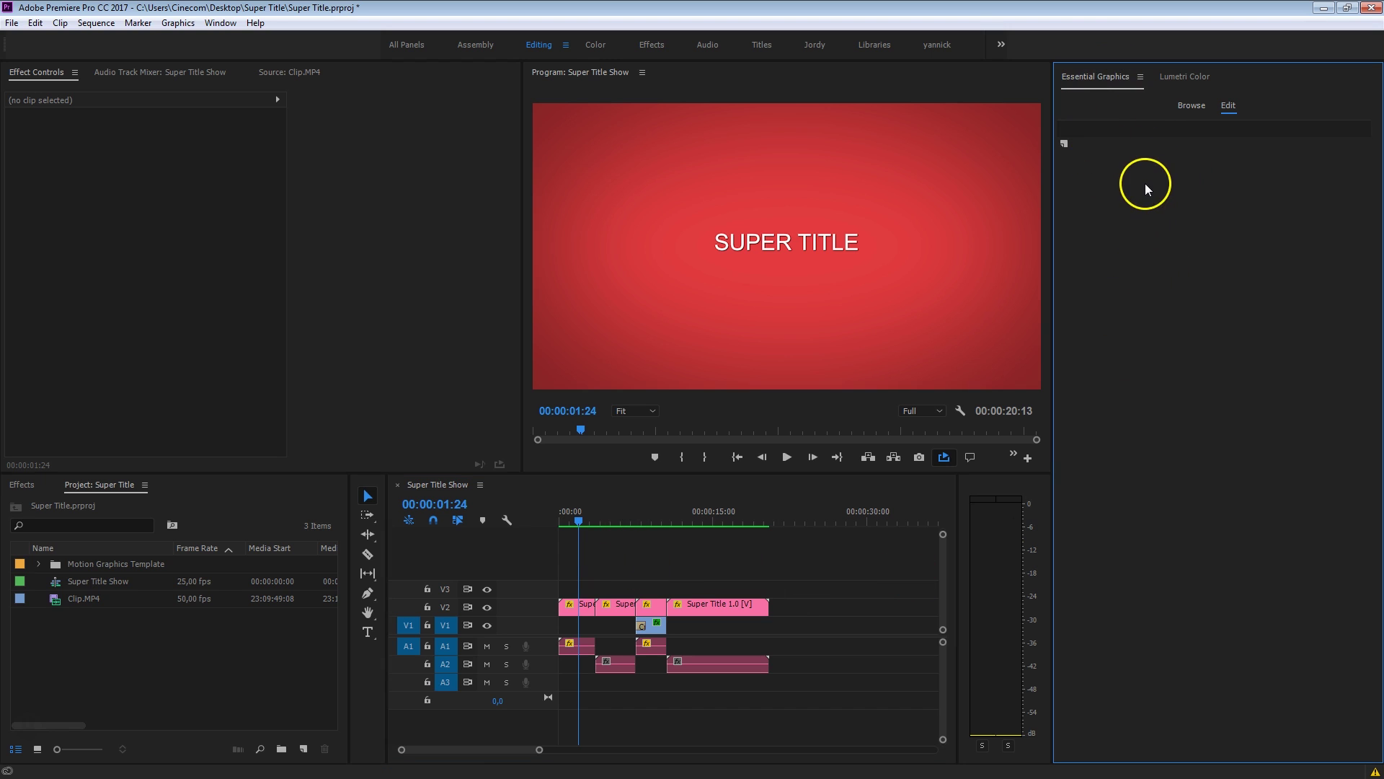
pyautogui.click(220, 23)
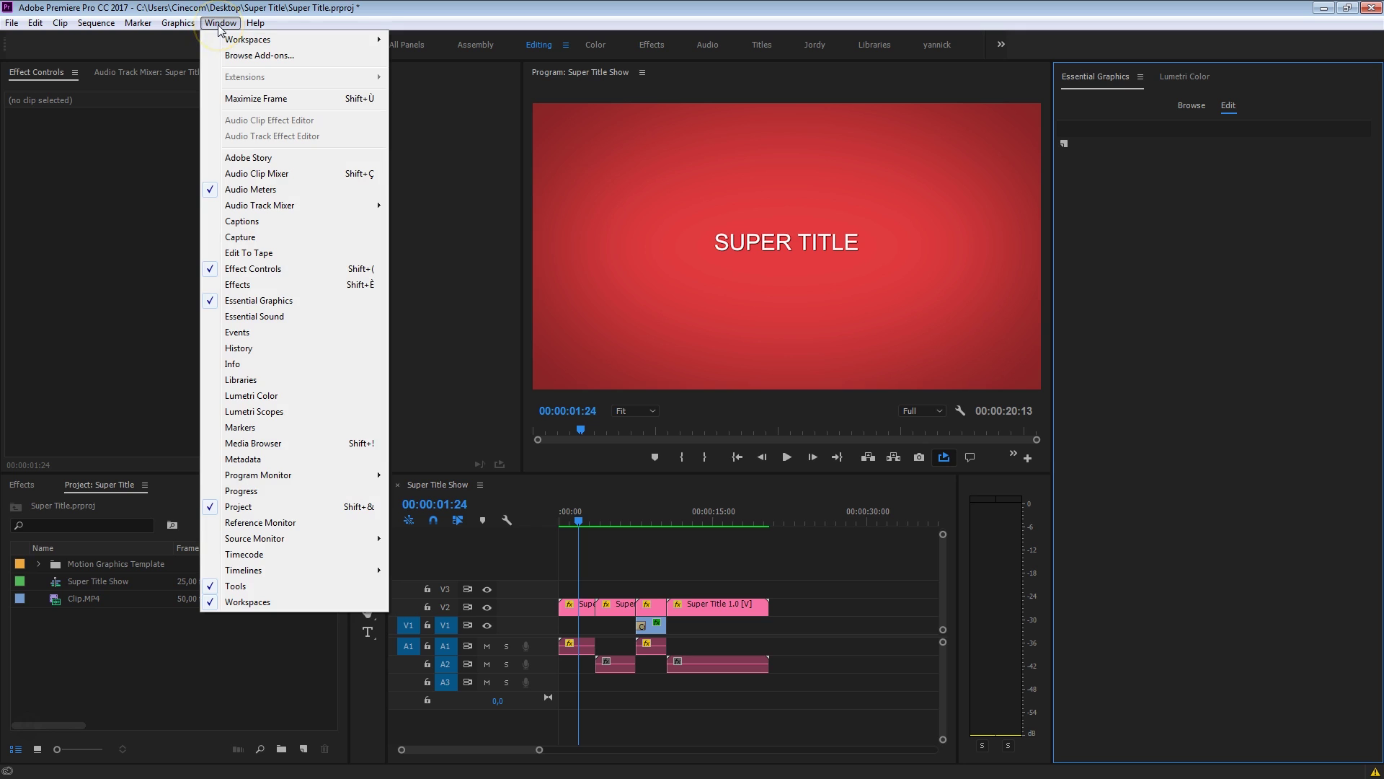
pyautogui.click(1232, 300)
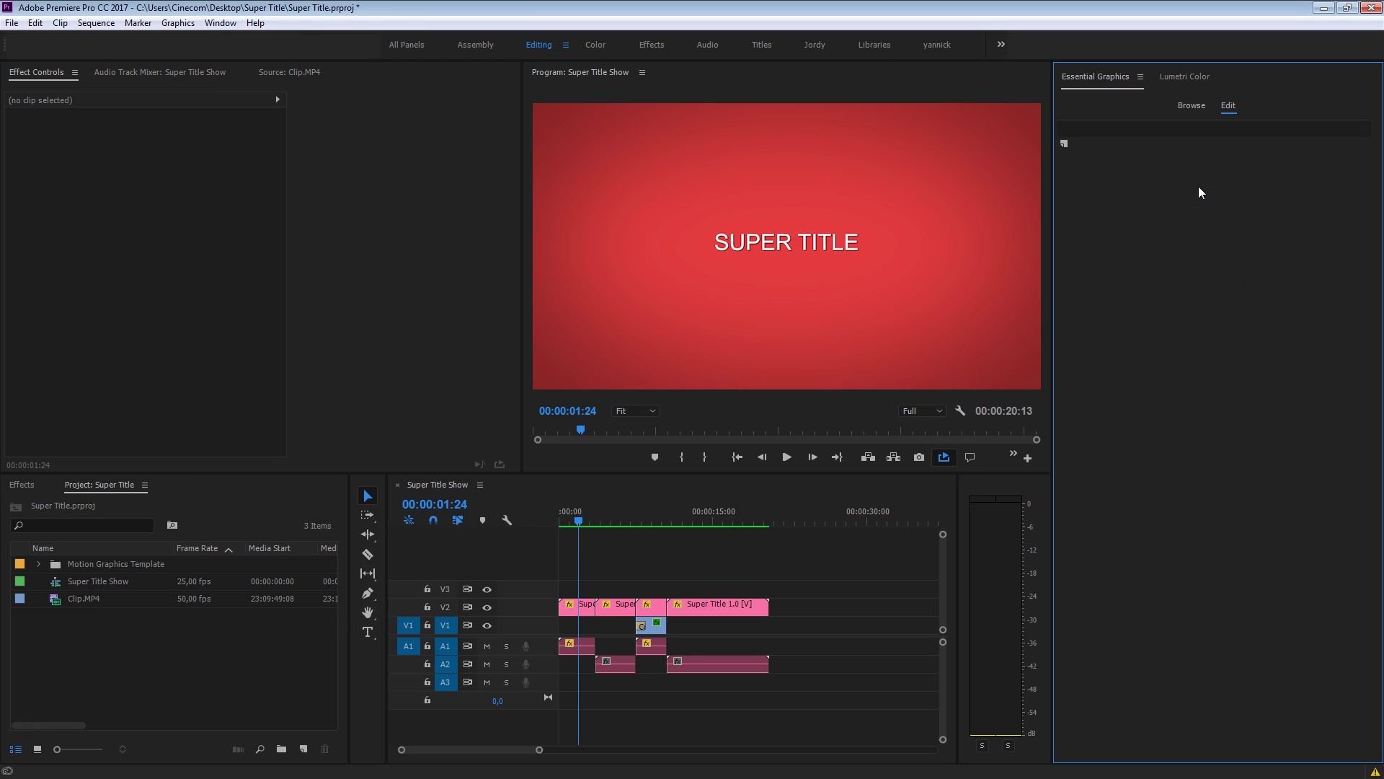
pyautogui.click(1192, 106)
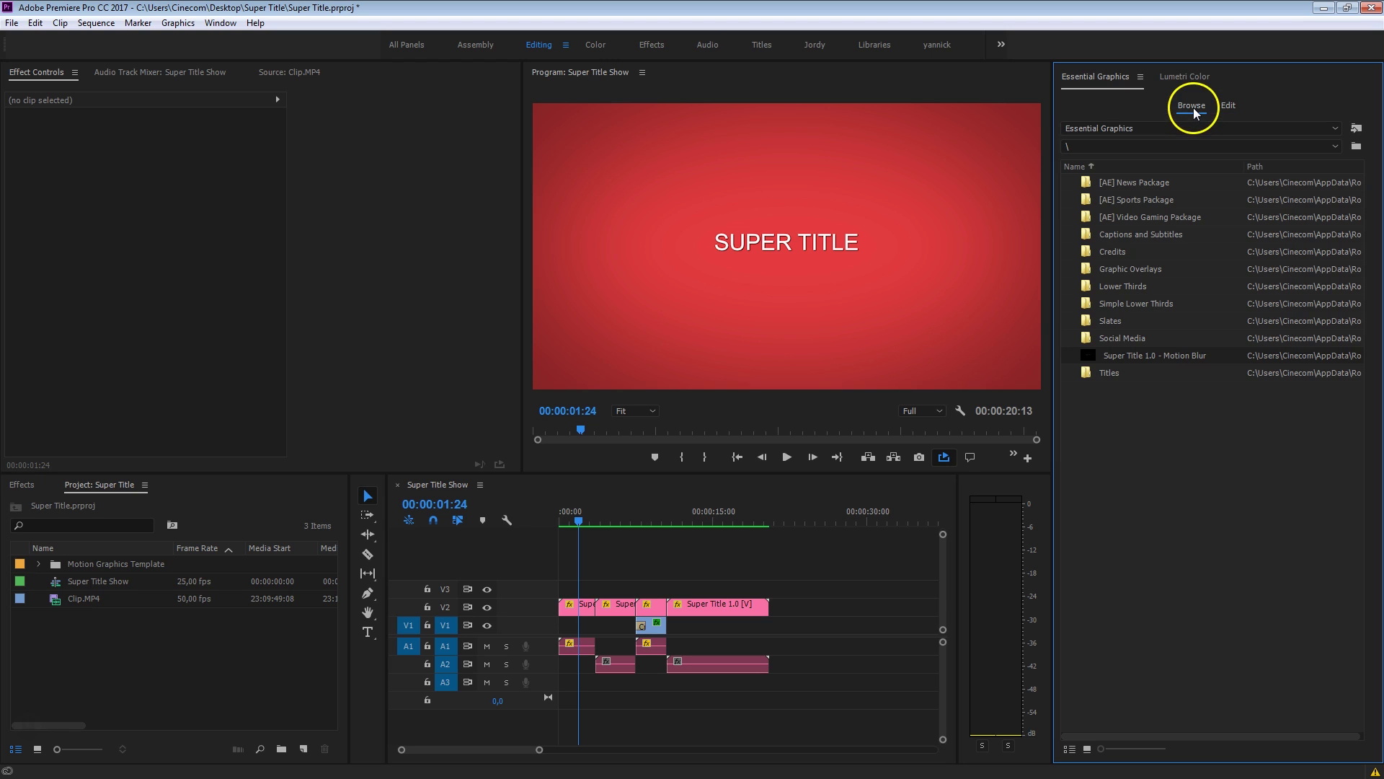
pyautogui.click(1358, 128)
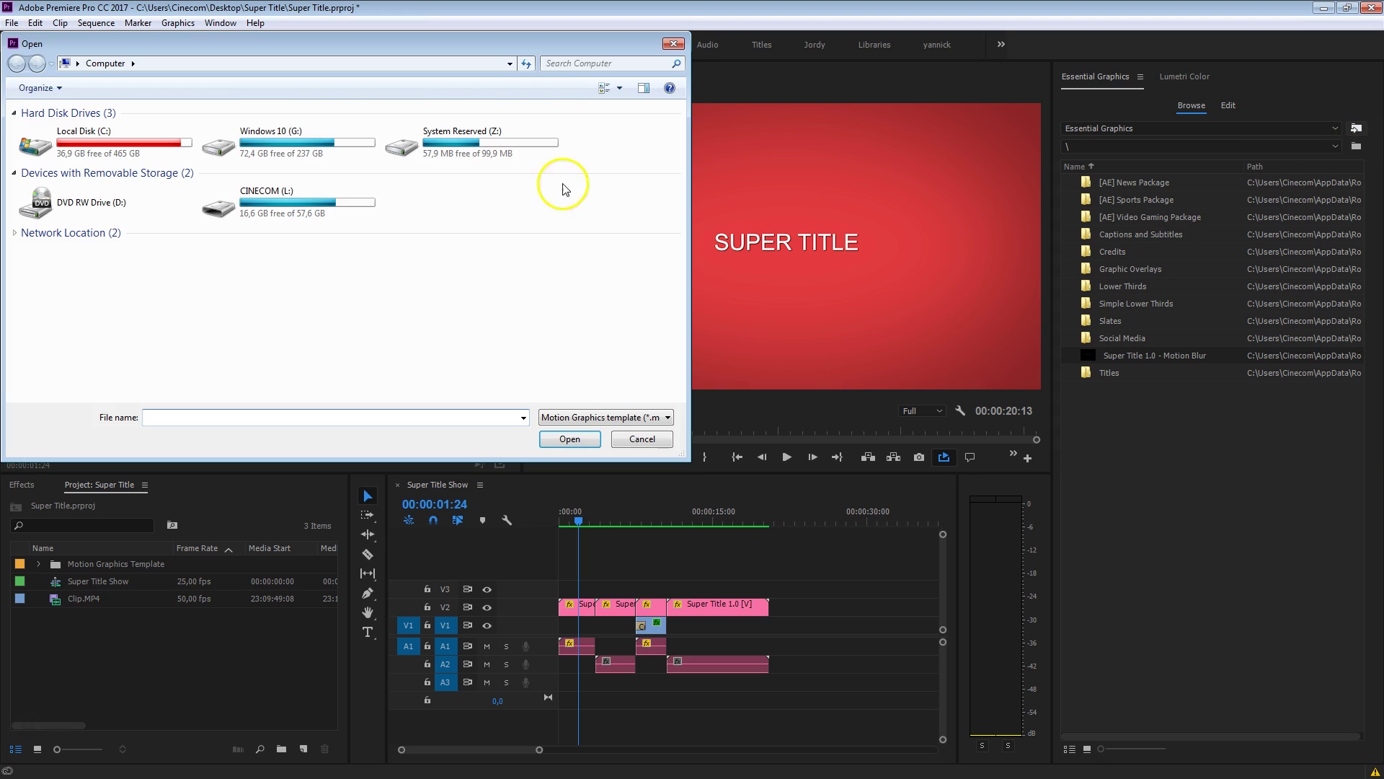
# Install Super Title 1.0.mogrt from the Desktop's Super Title folder.
pyautogui.click(77, 64)
pyautogui.click(88, 82)
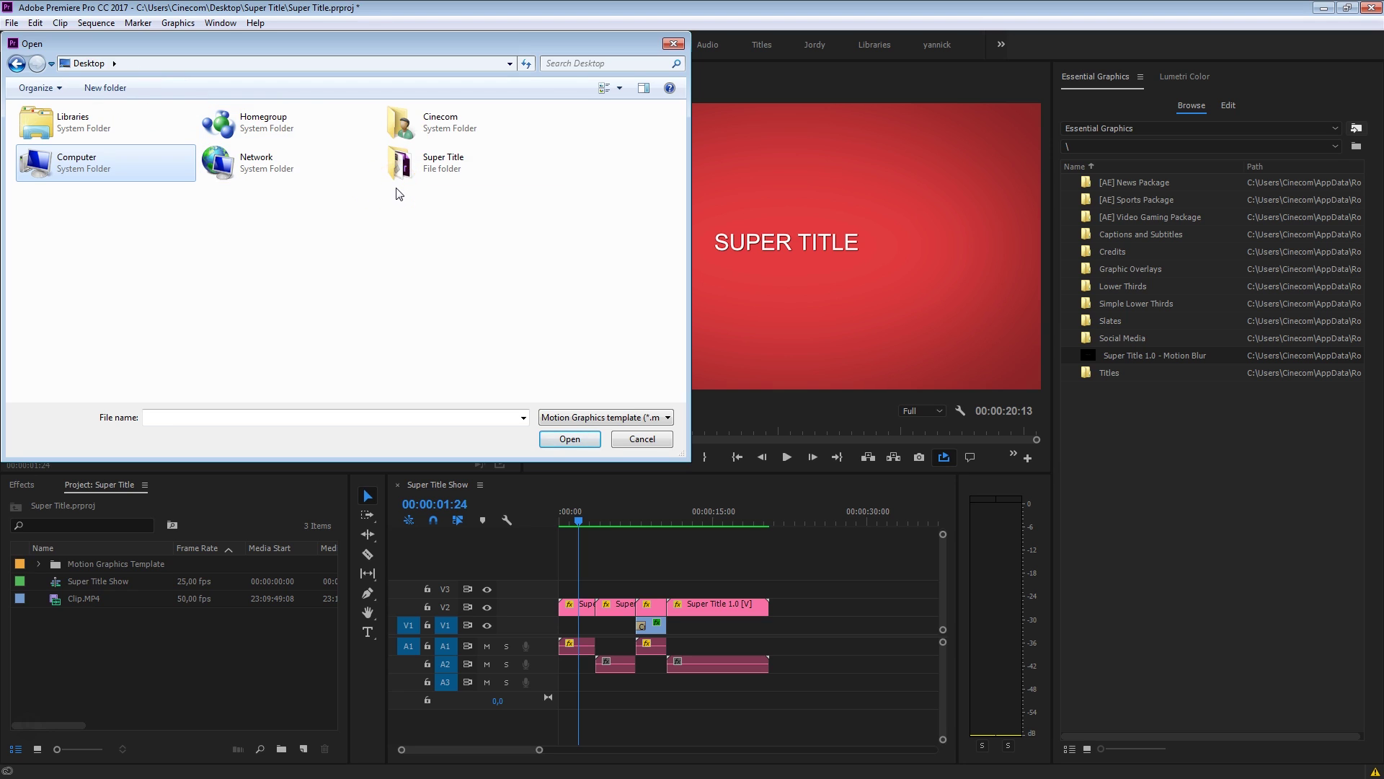
pyautogui.click(408, 172)
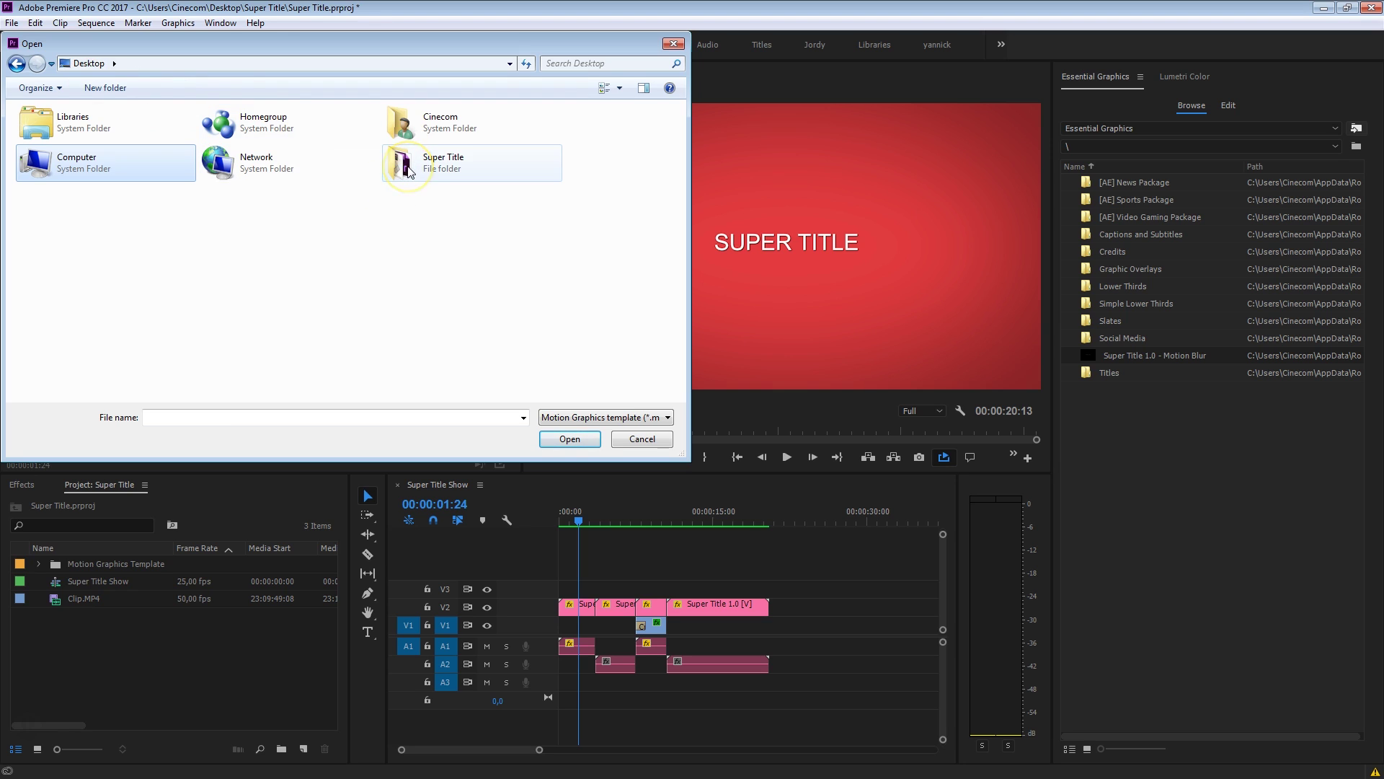
pyautogui.doubleClick(408, 172)
pyautogui.click(229, 176)
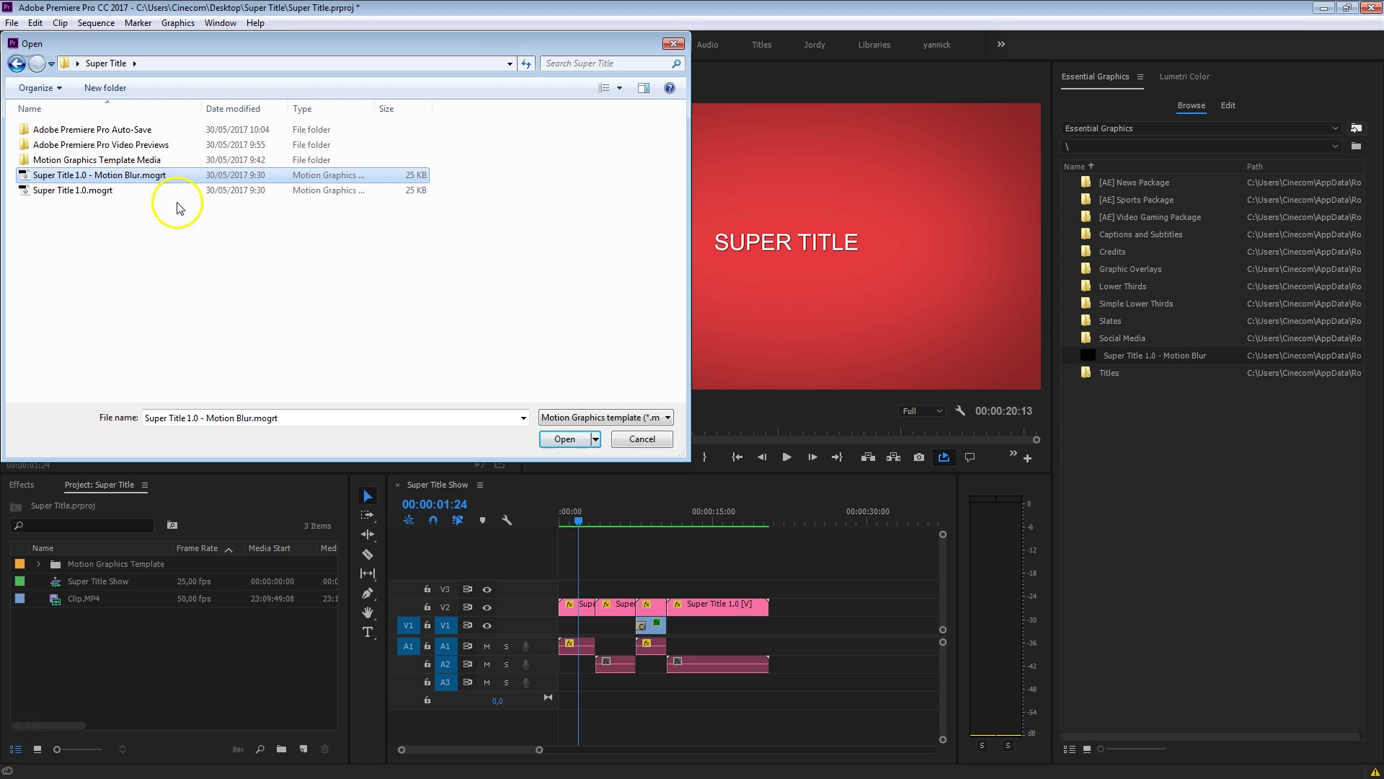
pyautogui.click(87, 198)
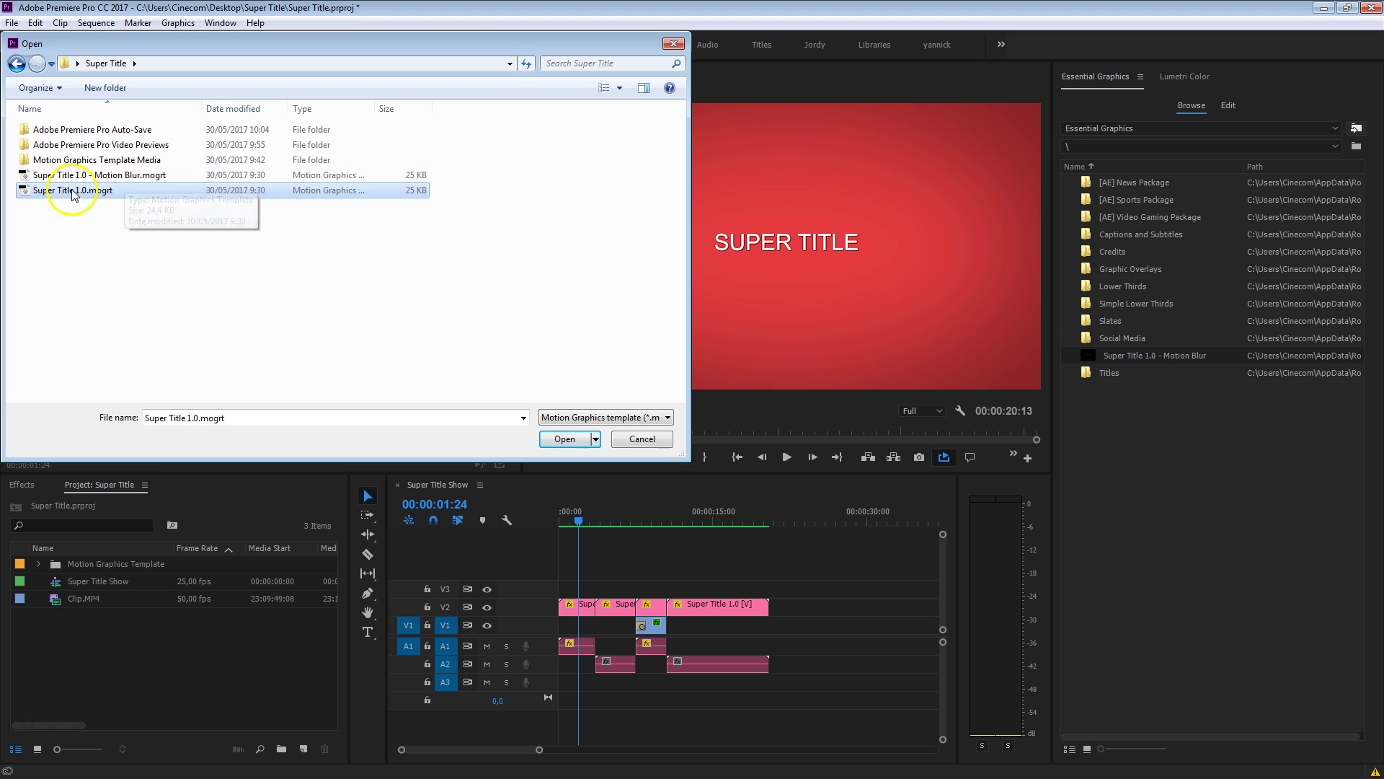
pyautogui.click(41, 194)
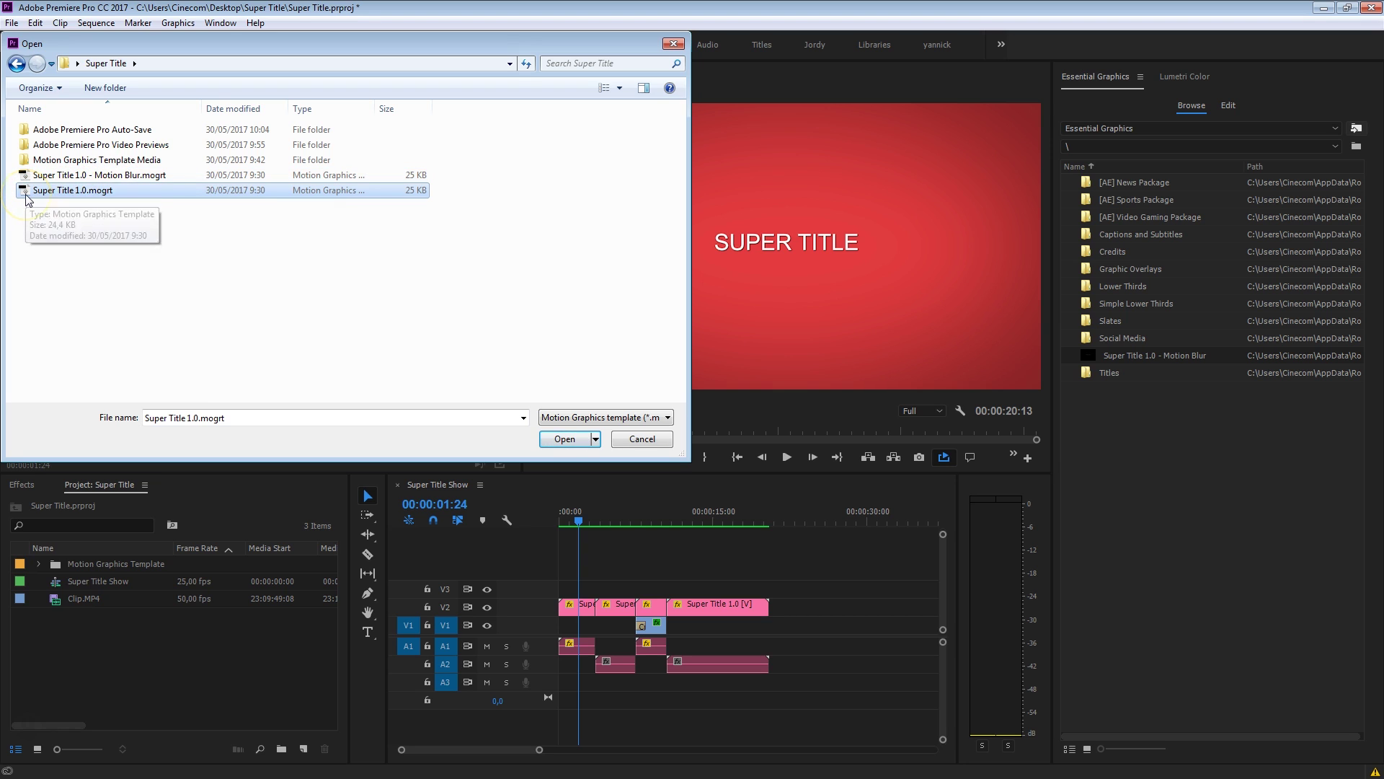
pyautogui.doubleClick(23, 193)
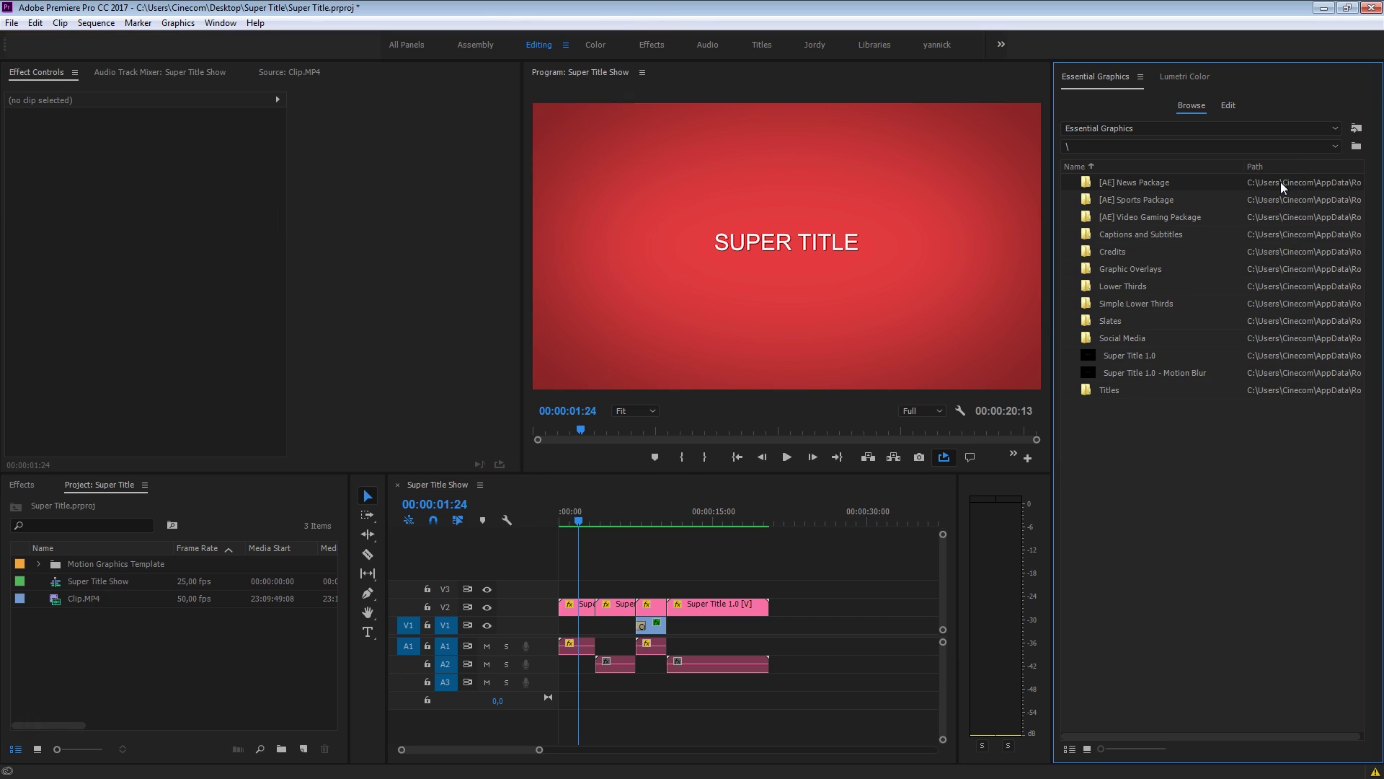
# Add the Super Title 1.0 template to track V2 of the sequence.
pyautogui.click(1131, 355)
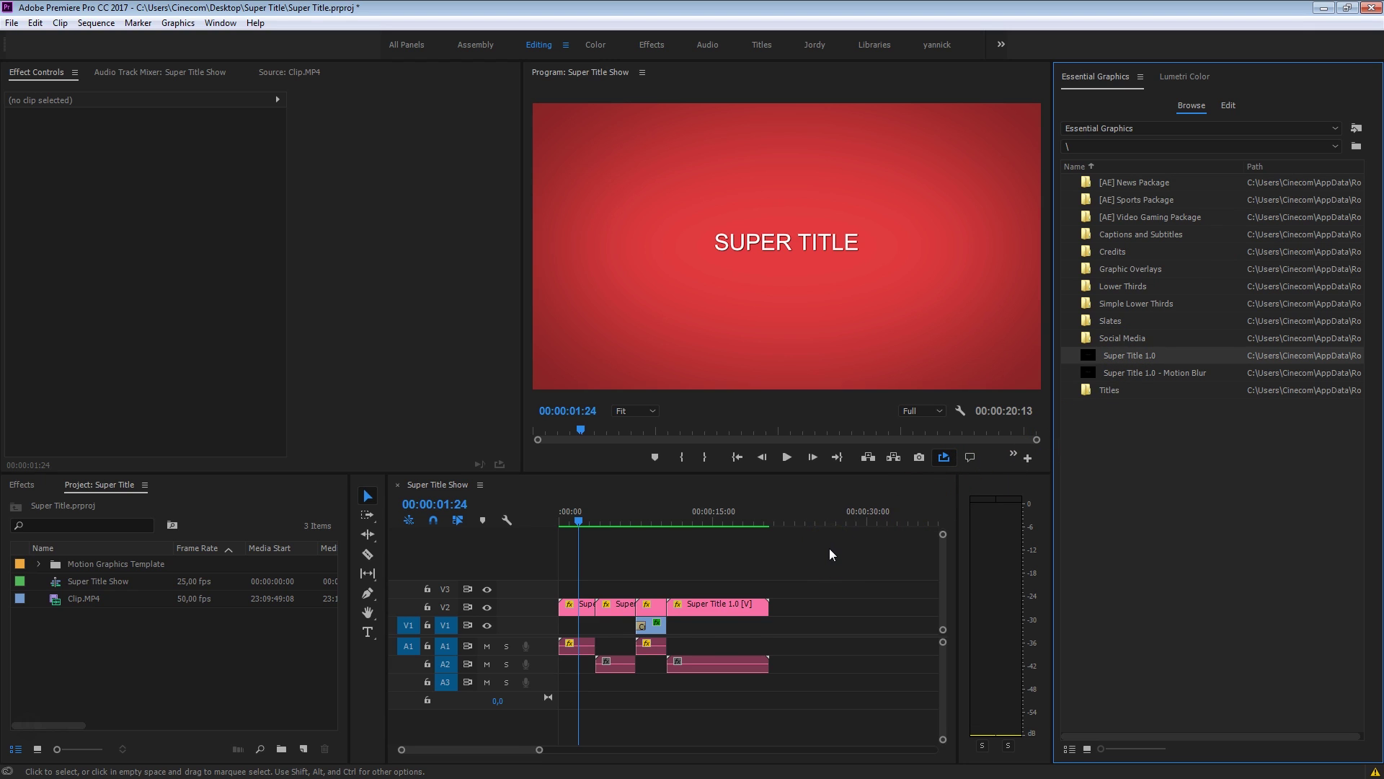
pyautogui.scroll(-5, 829, 548)
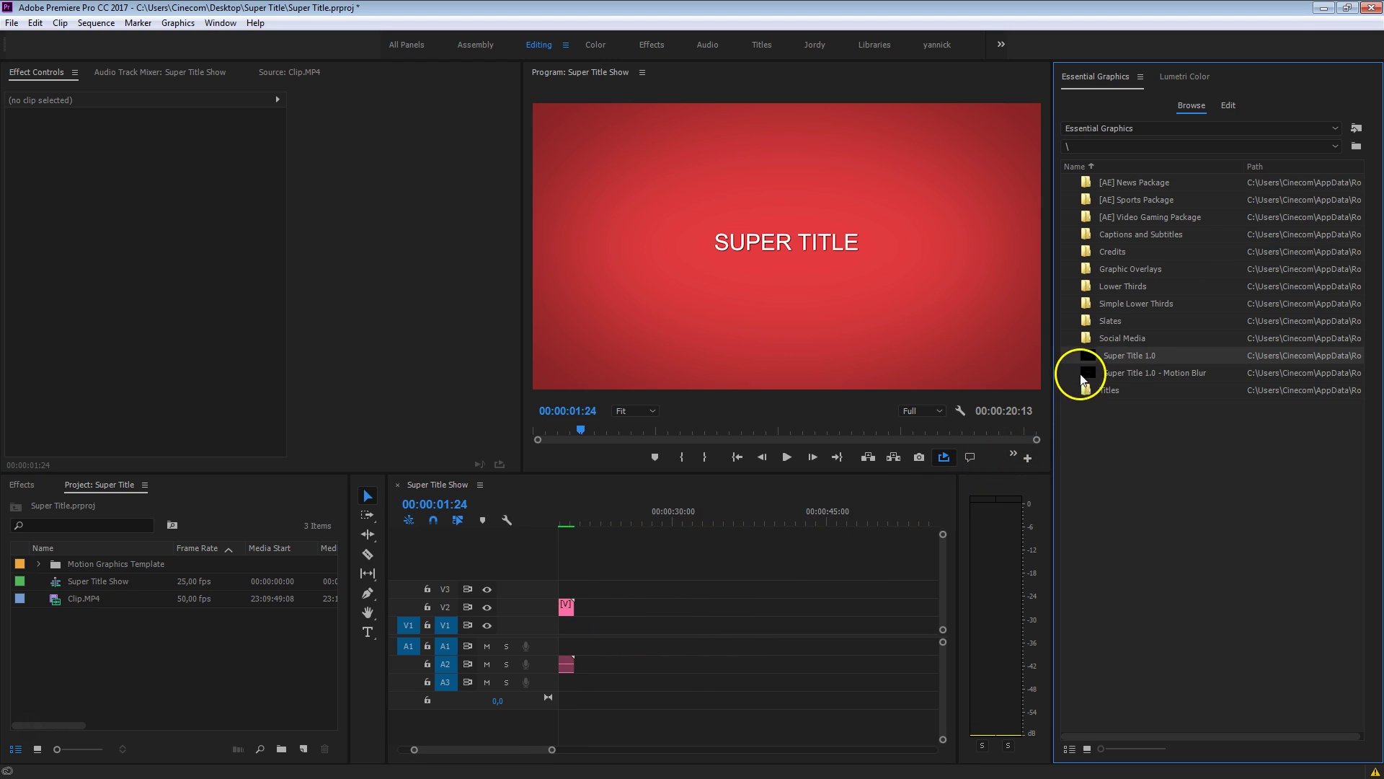
pyautogui.moveTo(1088, 361); pyautogui.dragTo(609, 604)
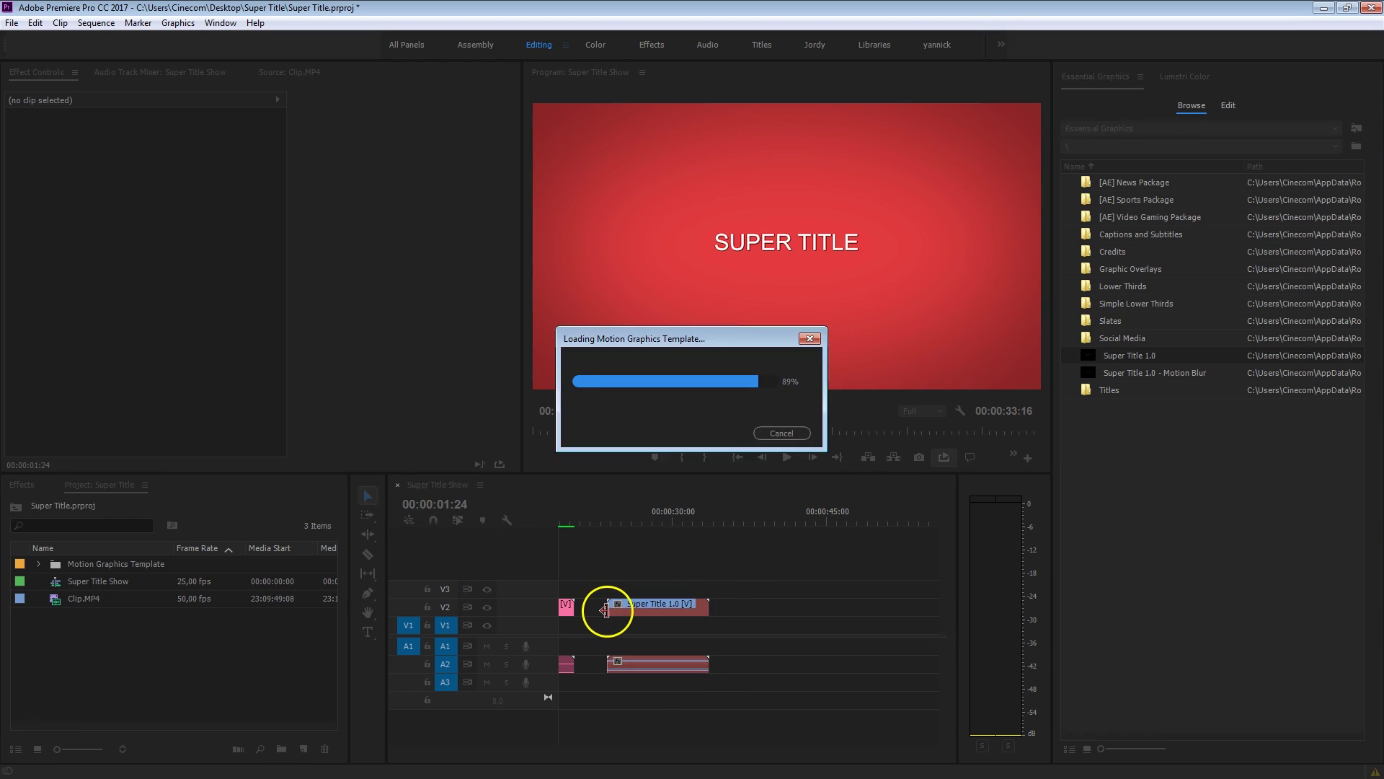
# Play the title clip from its start, then select it to edit its settings.
pyautogui.click(632, 523)
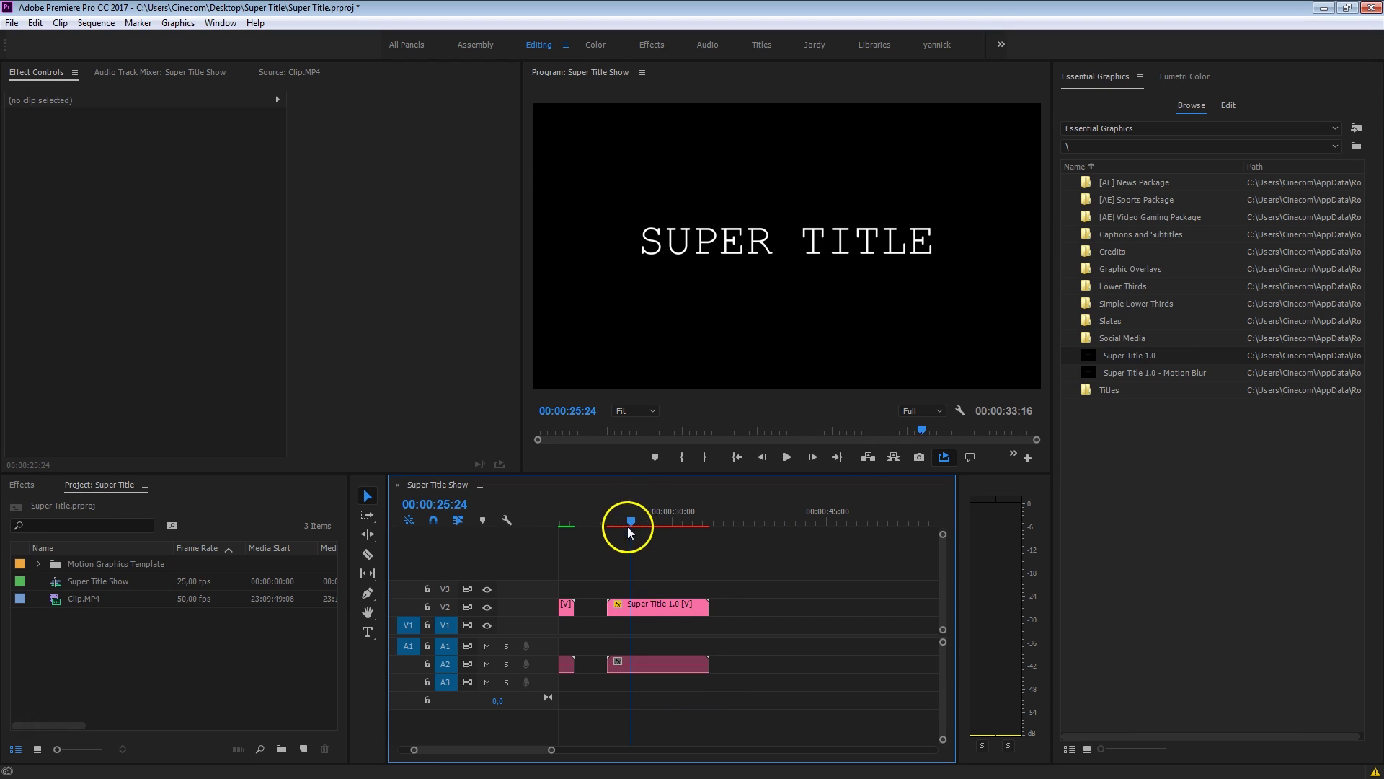
pyautogui.moveTo(623, 514); pyautogui.dragTo(608, 516)
pyautogui.press('space')
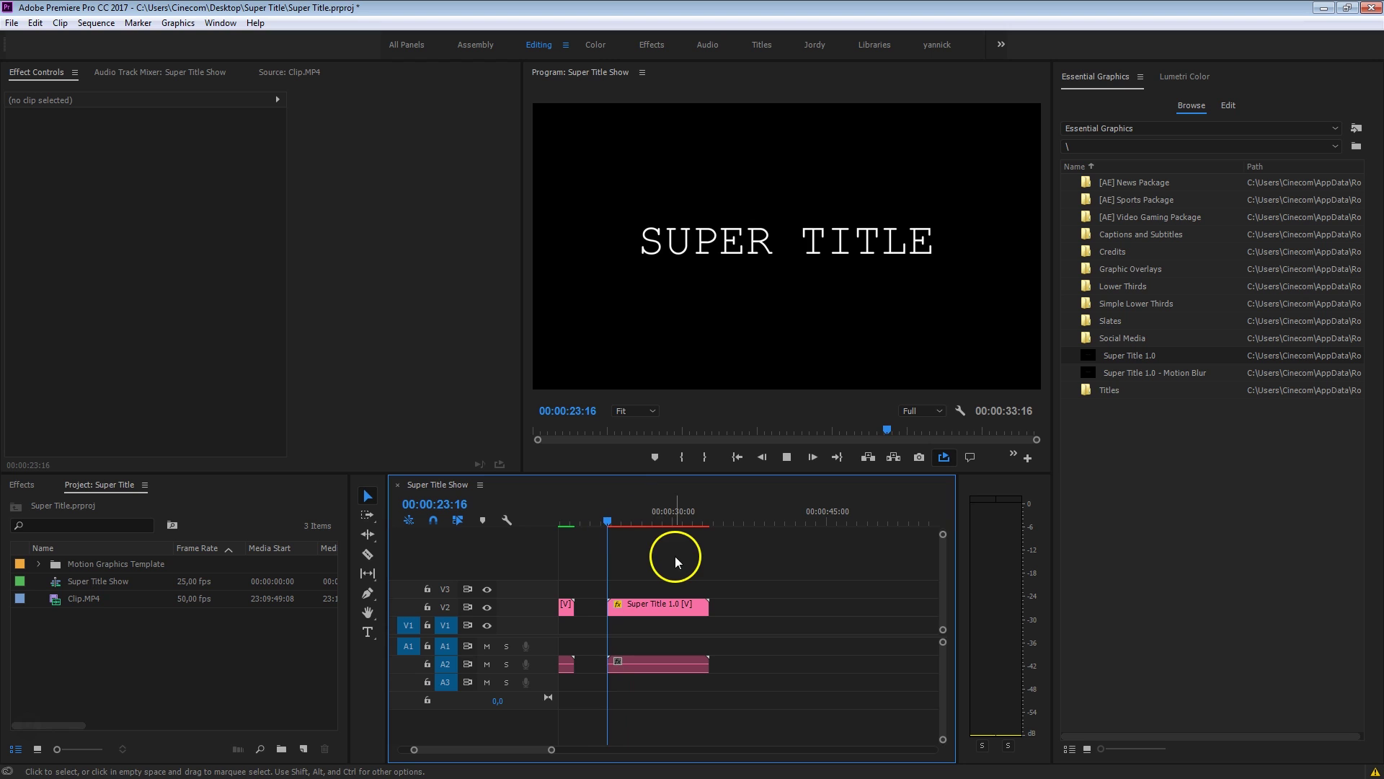
pyautogui.click(638, 606)
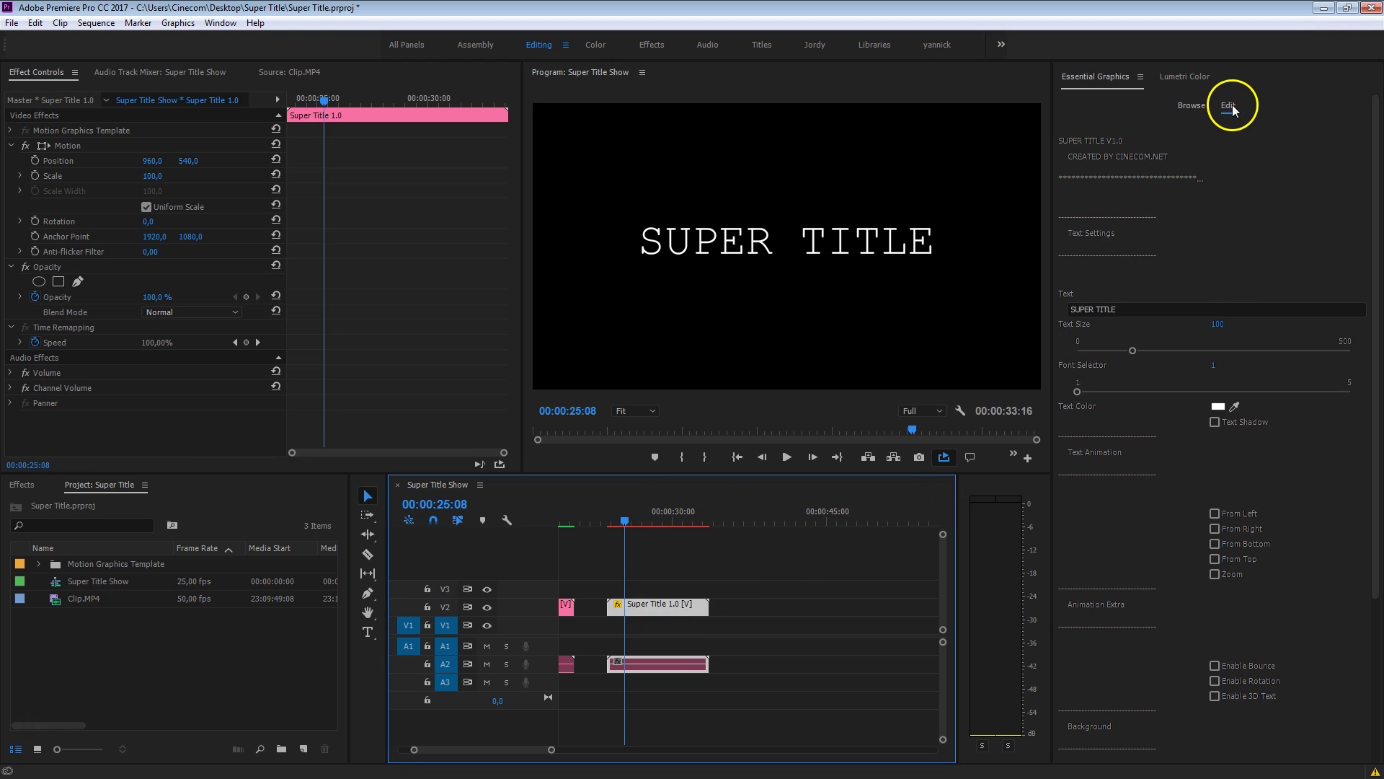
# Replace the title text with CINECOM.NET.
pyautogui.moveTo(1377, 151)
pyautogui.mouseDown()
pyautogui.moveTo(1348, 432)
pyautogui.moveTo(1372, 154)
pyautogui.mouseUp()
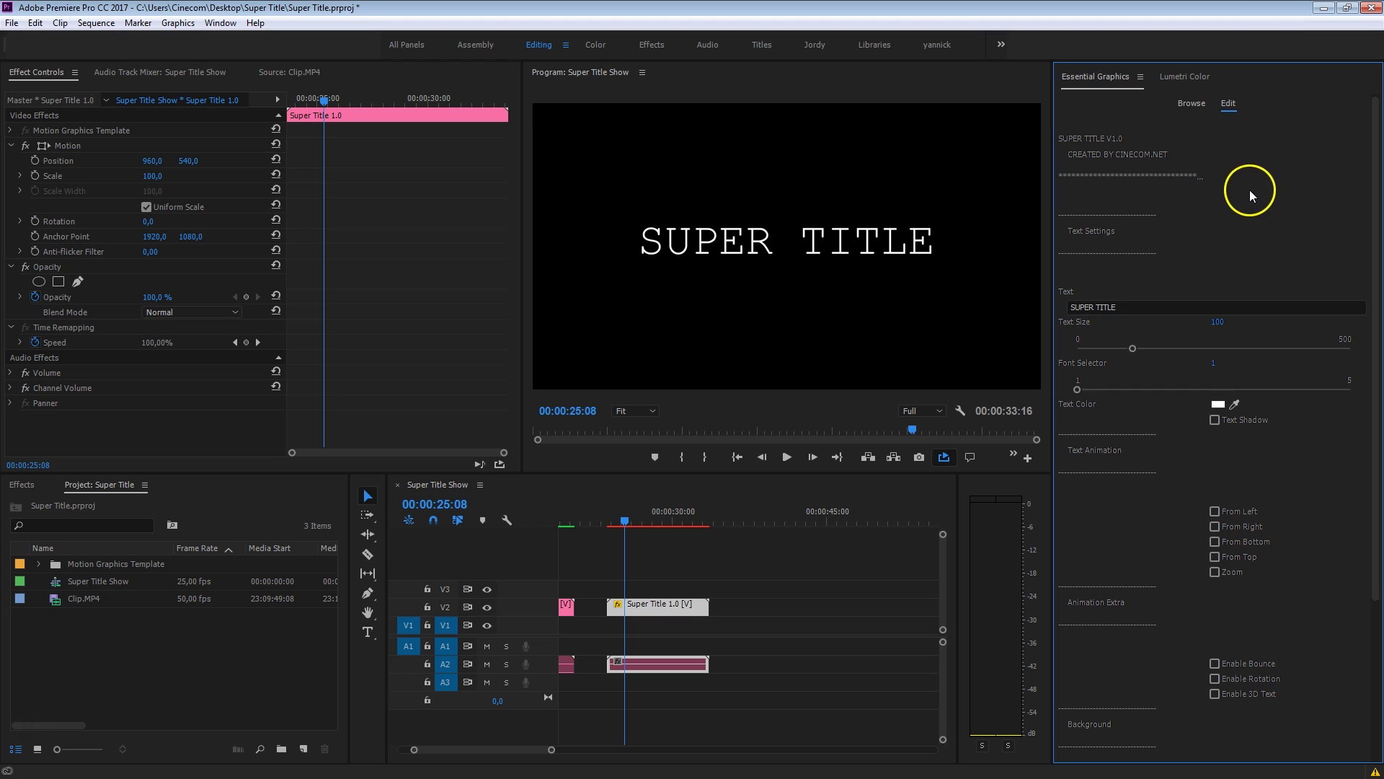
pyautogui.click(1146, 308)
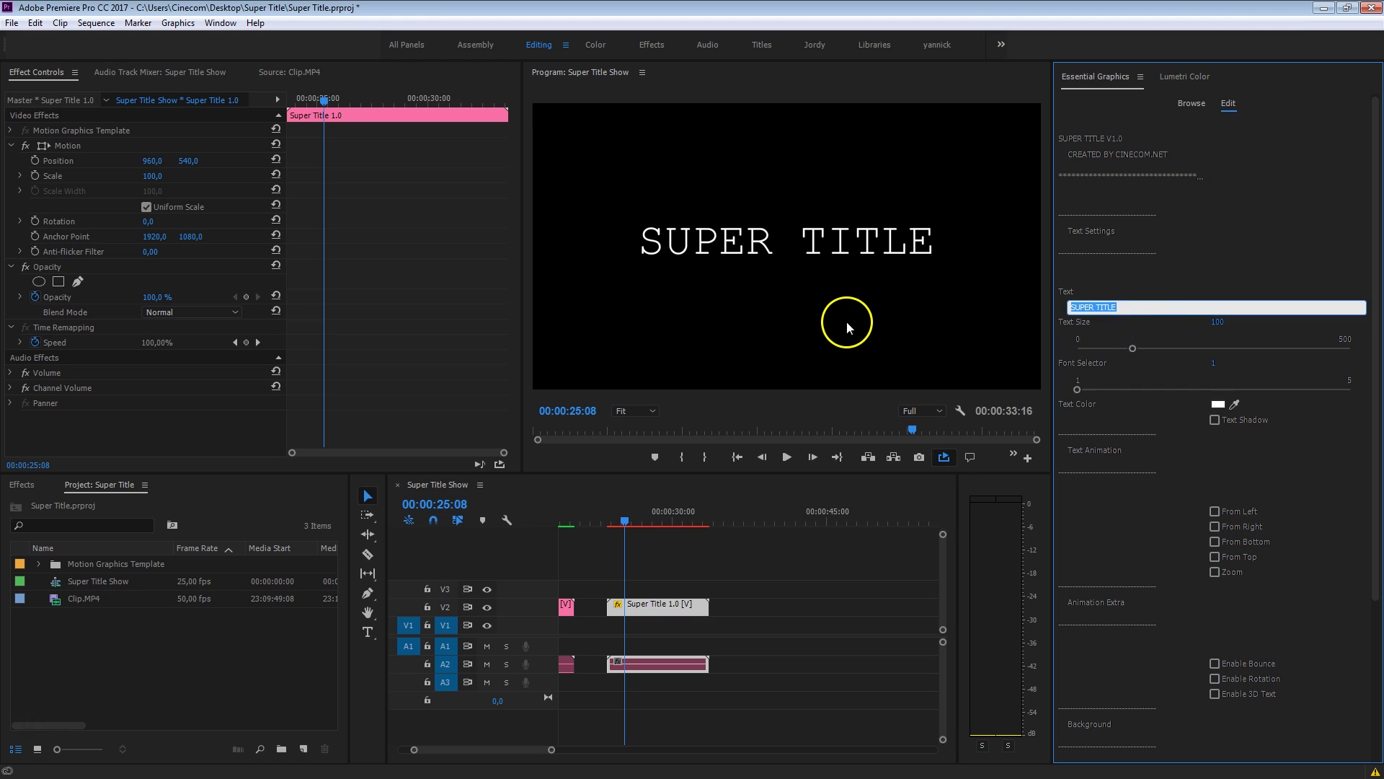
pyautogui.write('CINECOM.NET')
pyautogui.click(1133, 345)
# Set the text size to 76 and the font selector to font 2.
pyautogui.moveTo(1129, 347)
pyautogui.mouseDown()
pyautogui.moveTo(1106, 348)
pyautogui.moveTo(1142, 345)
pyautogui.moveTo(1119, 346)
pyautogui.mouseUp()
pyautogui.moveTo(1082, 388); pyautogui.dragTo(1083, 388)
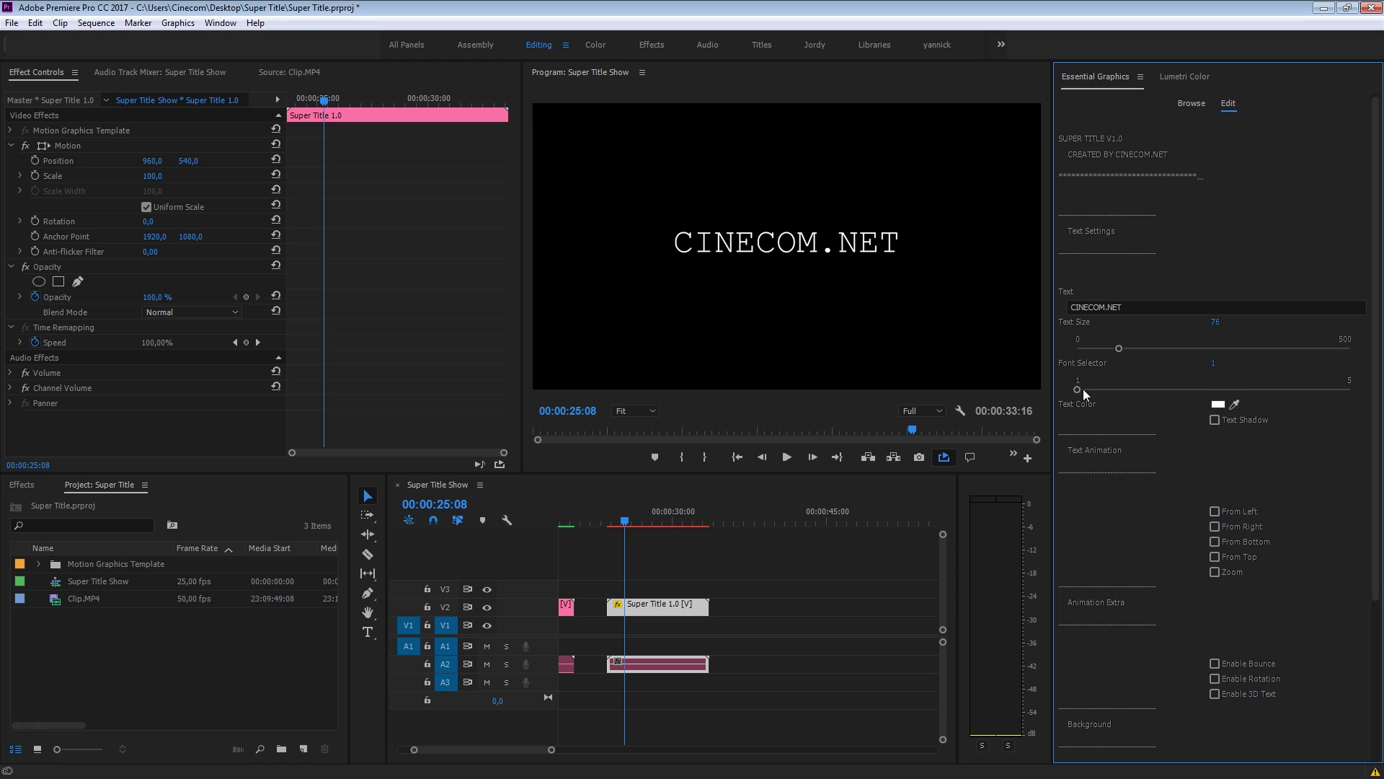
pyautogui.moveTo(1087, 388); pyautogui.dragTo(1117, 392)
pyautogui.moveTo(1129, 392); pyautogui.dragTo(1129, 392)
# Enable the From Left option under Text Animation for the CINECOM.NET title.
pyautogui.scroll(-4, 1201, 422)
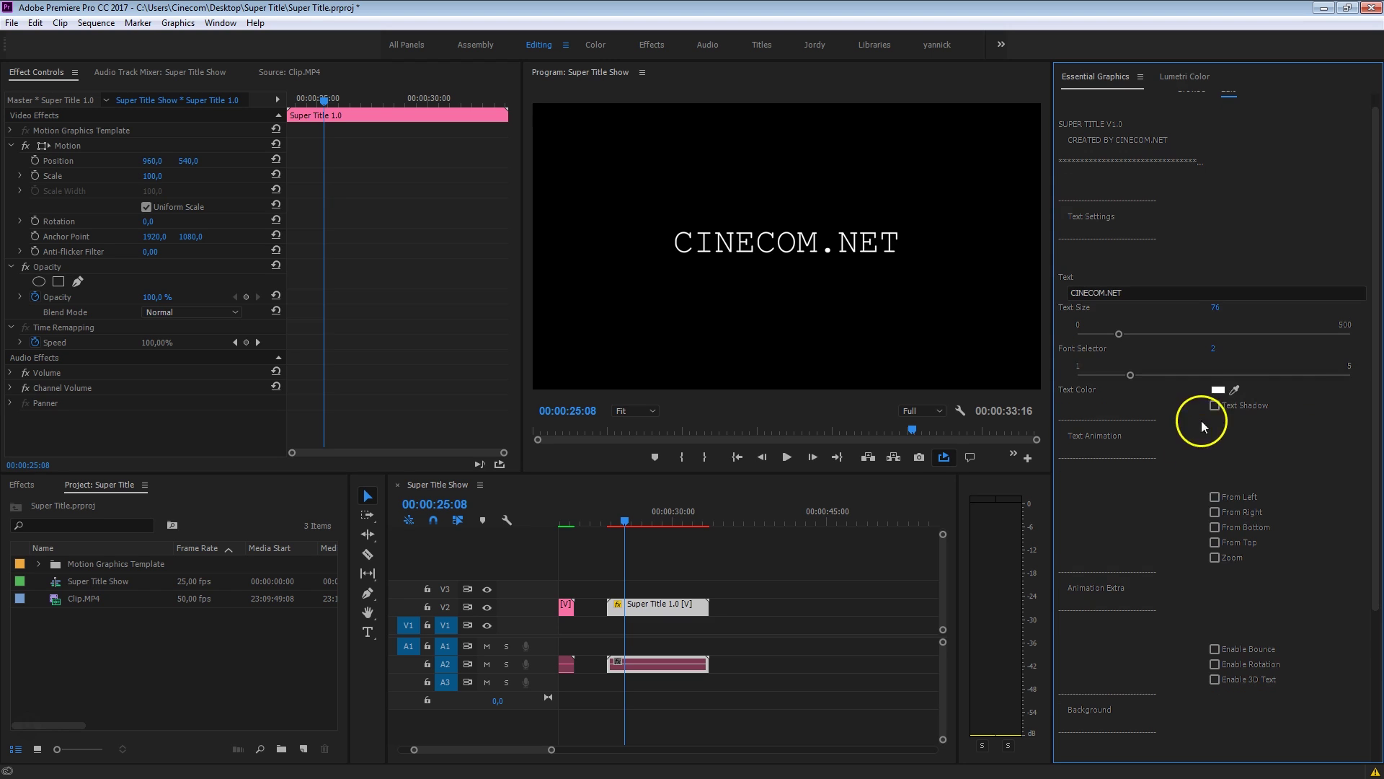
pyautogui.scroll(-3, 1214, 524)
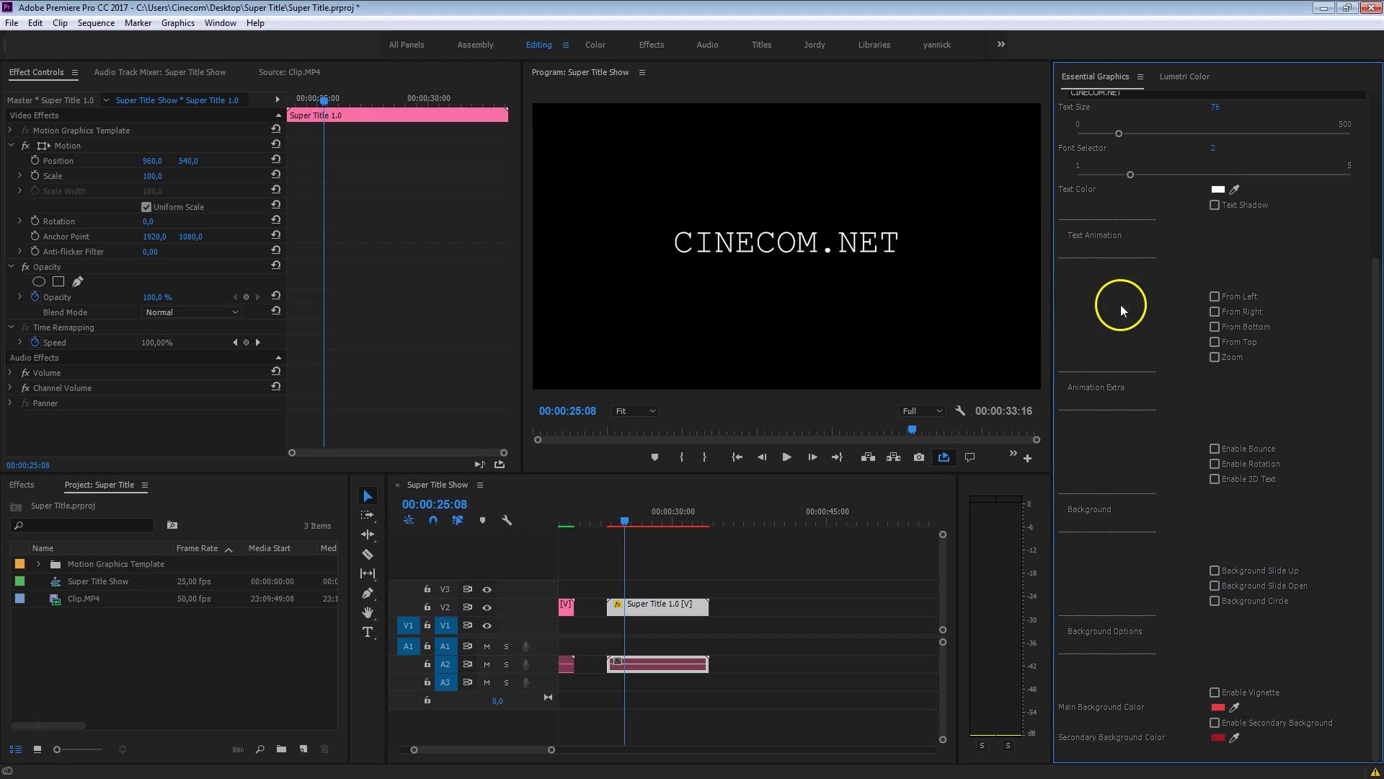
pyautogui.click(1214, 296)
# Preview the From Left animation from the start of the title clip.
pyautogui.click(613, 512)
pyautogui.click(634, 535)
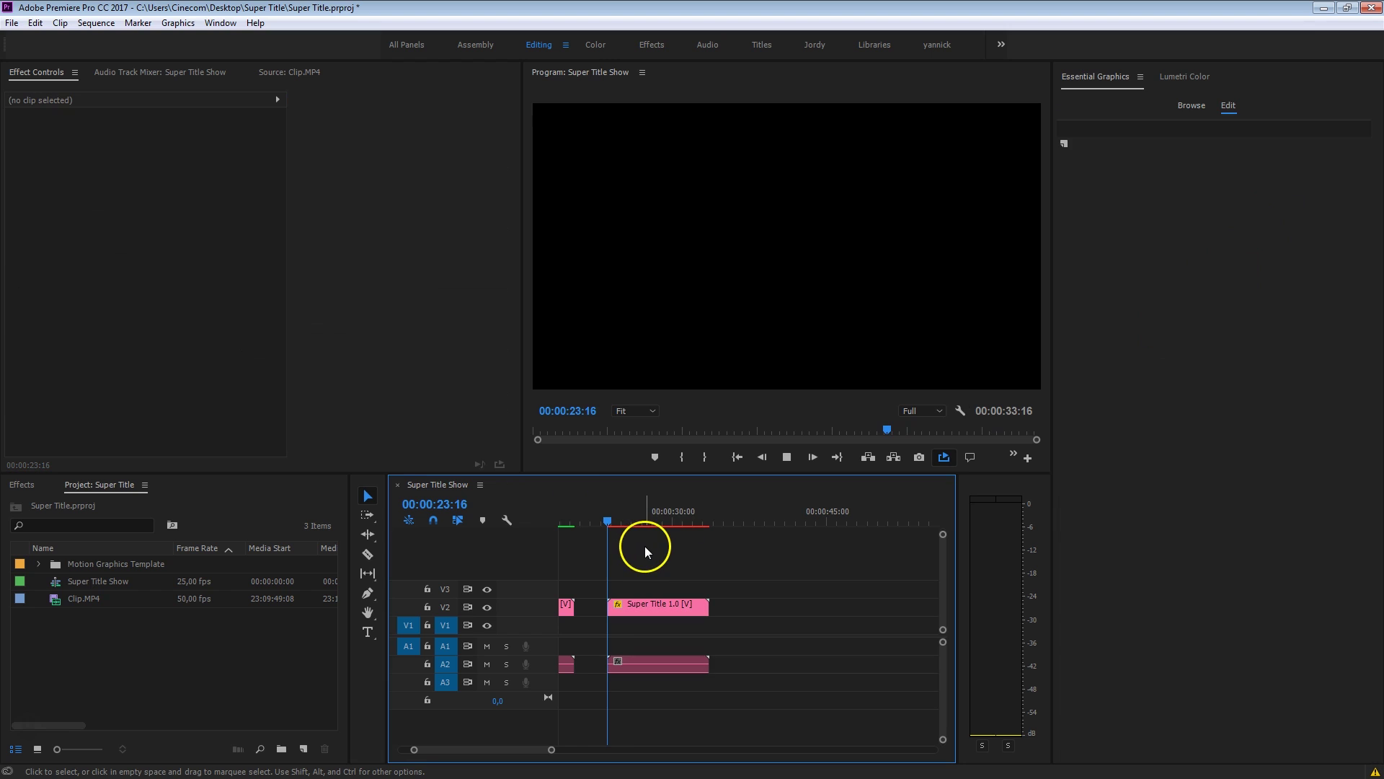
pyautogui.press('space')
pyautogui.click(640, 604)
# Replace the From Left text animation with Zoom.
pyautogui.scroll(-1, 1183, 444)
pyautogui.click(1215, 498)
pyautogui.scroll(-1, 1208, 504)
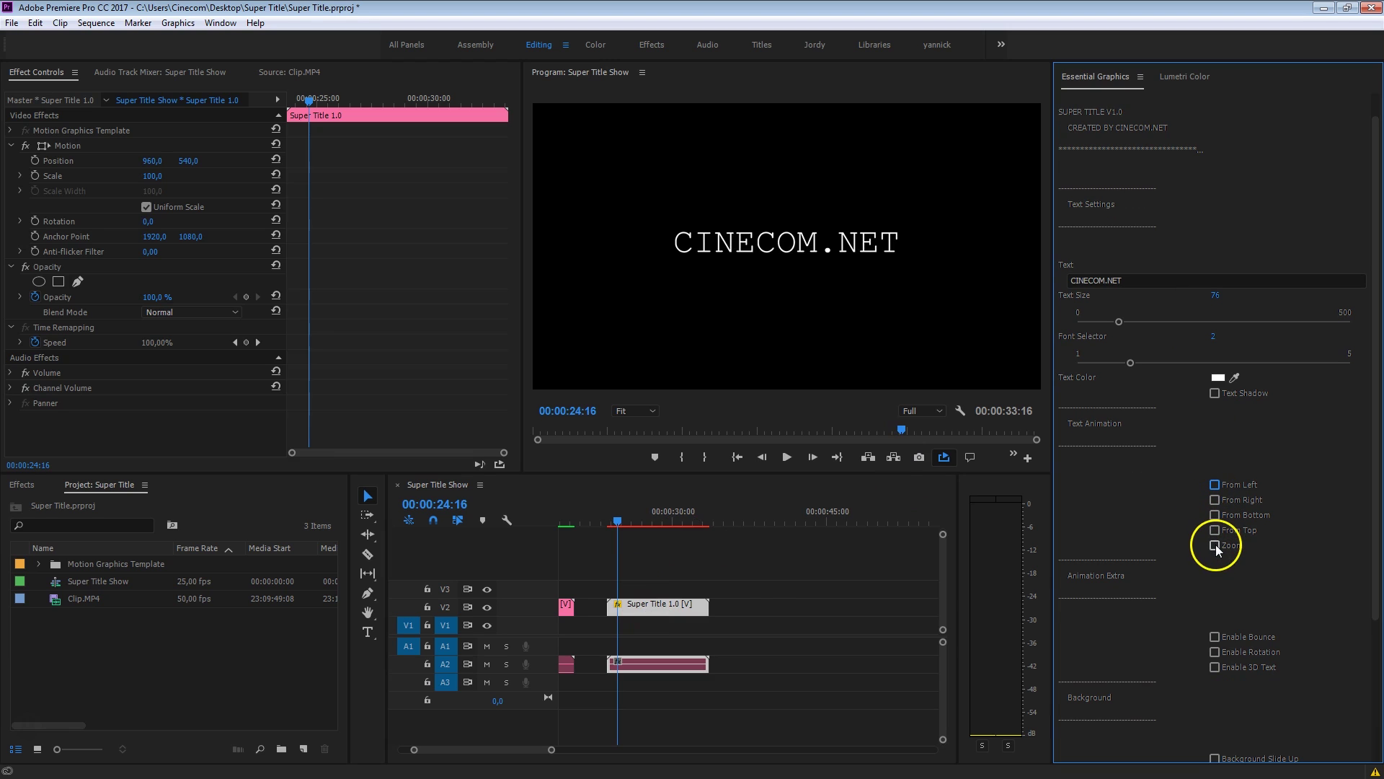
pyautogui.click(1215, 545)
# Play the zoom-in animation from the clip start to check it.
pyautogui.click(608, 518)
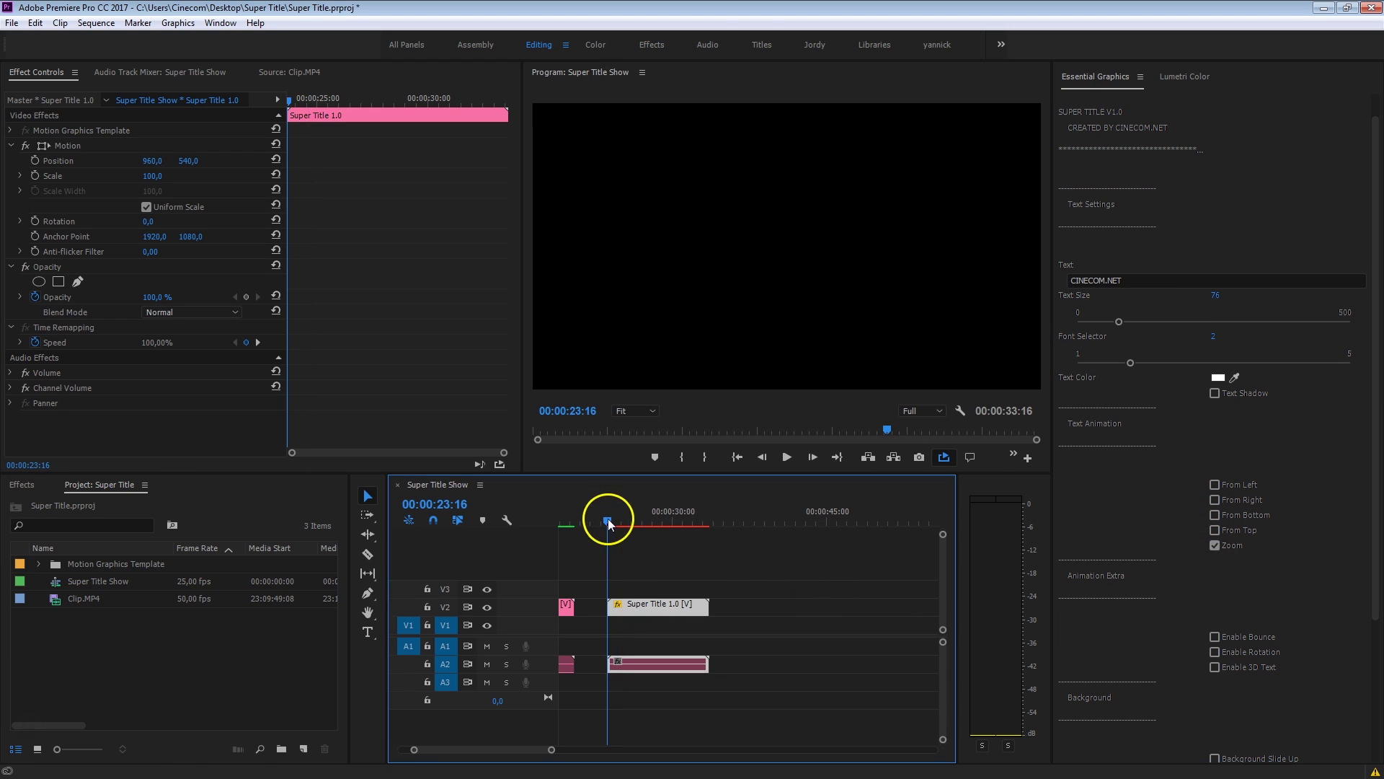
pyautogui.click(639, 559)
pyautogui.press('space')
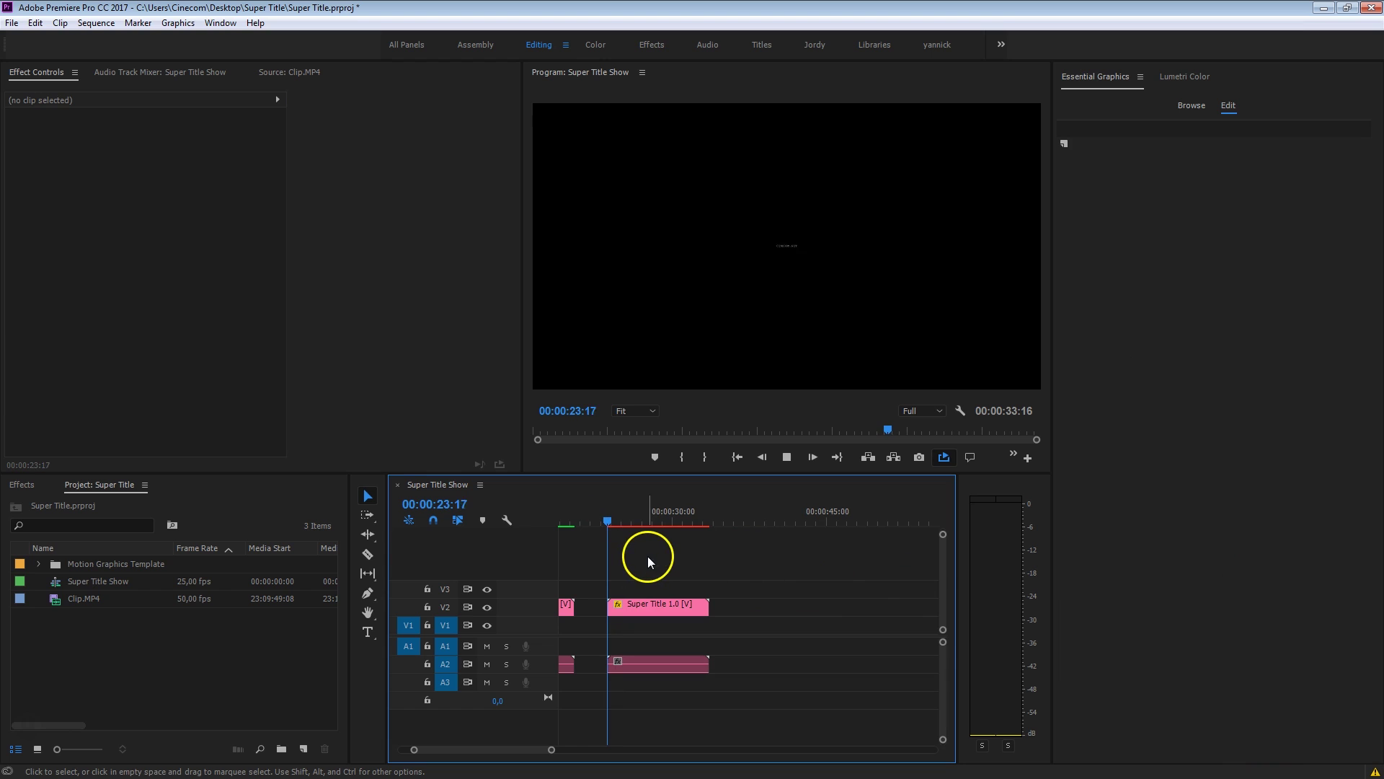
pyautogui.click(657, 606)
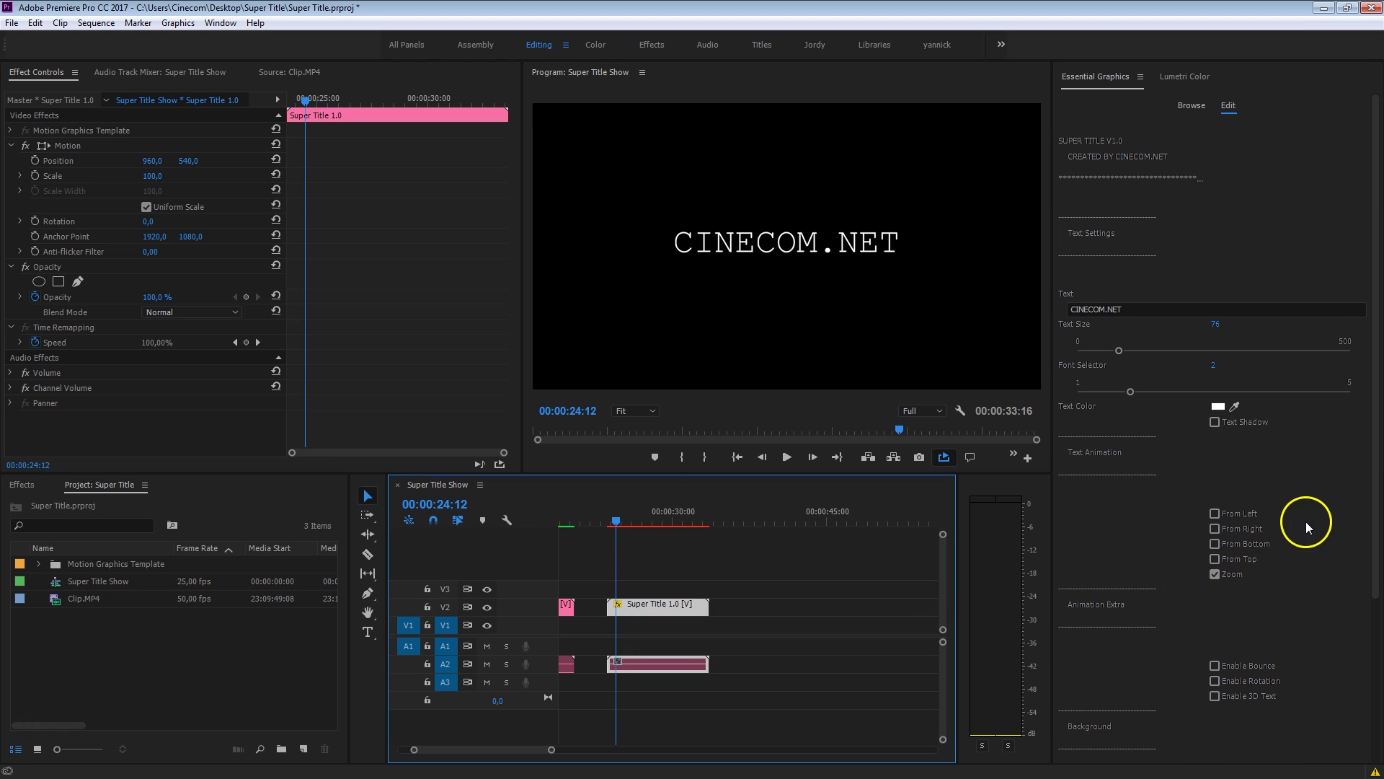
pyautogui.scroll(-2, 1286, 494)
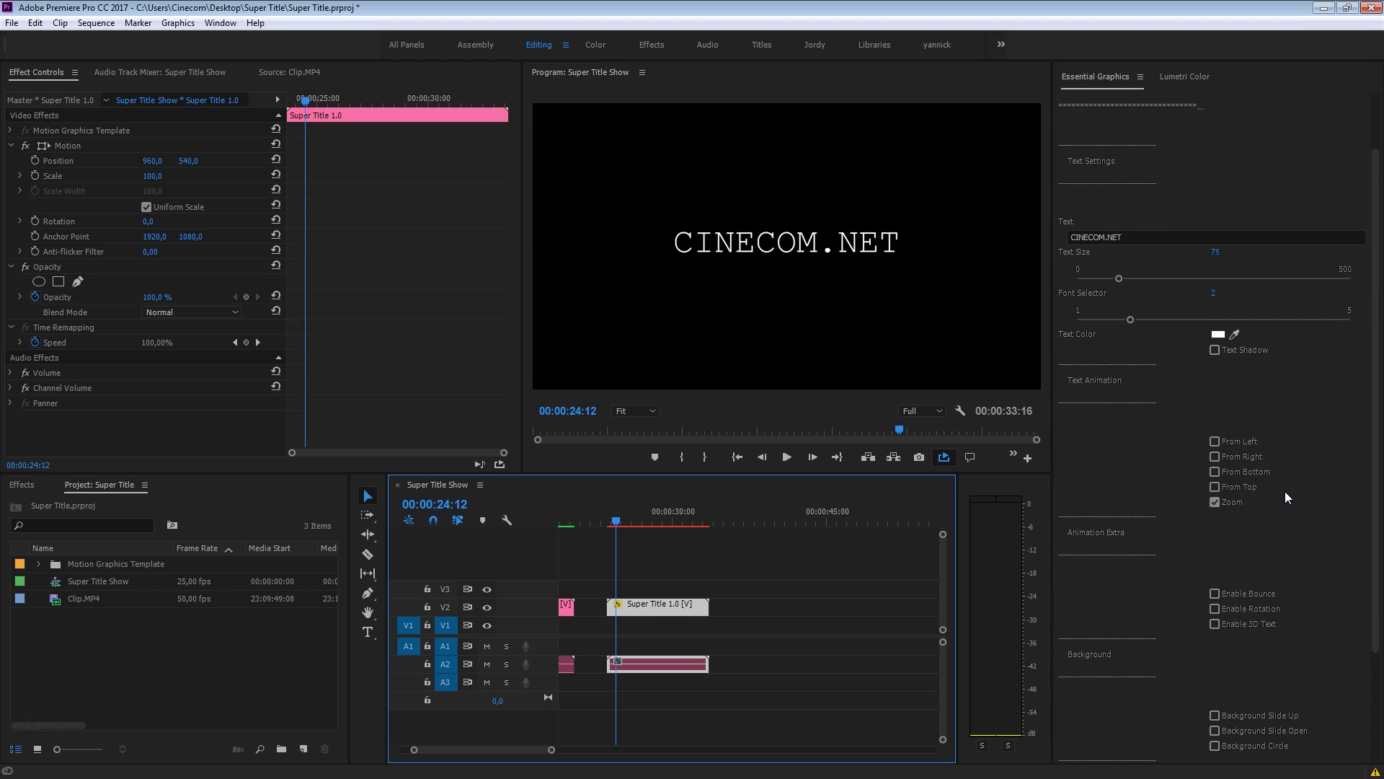
# Enable Bounce and preview the bouncing title from the clip start.
pyautogui.click(1215, 594)
pyautogui.moveTo(617, 527); pyautogui.dragTo(608, 522)
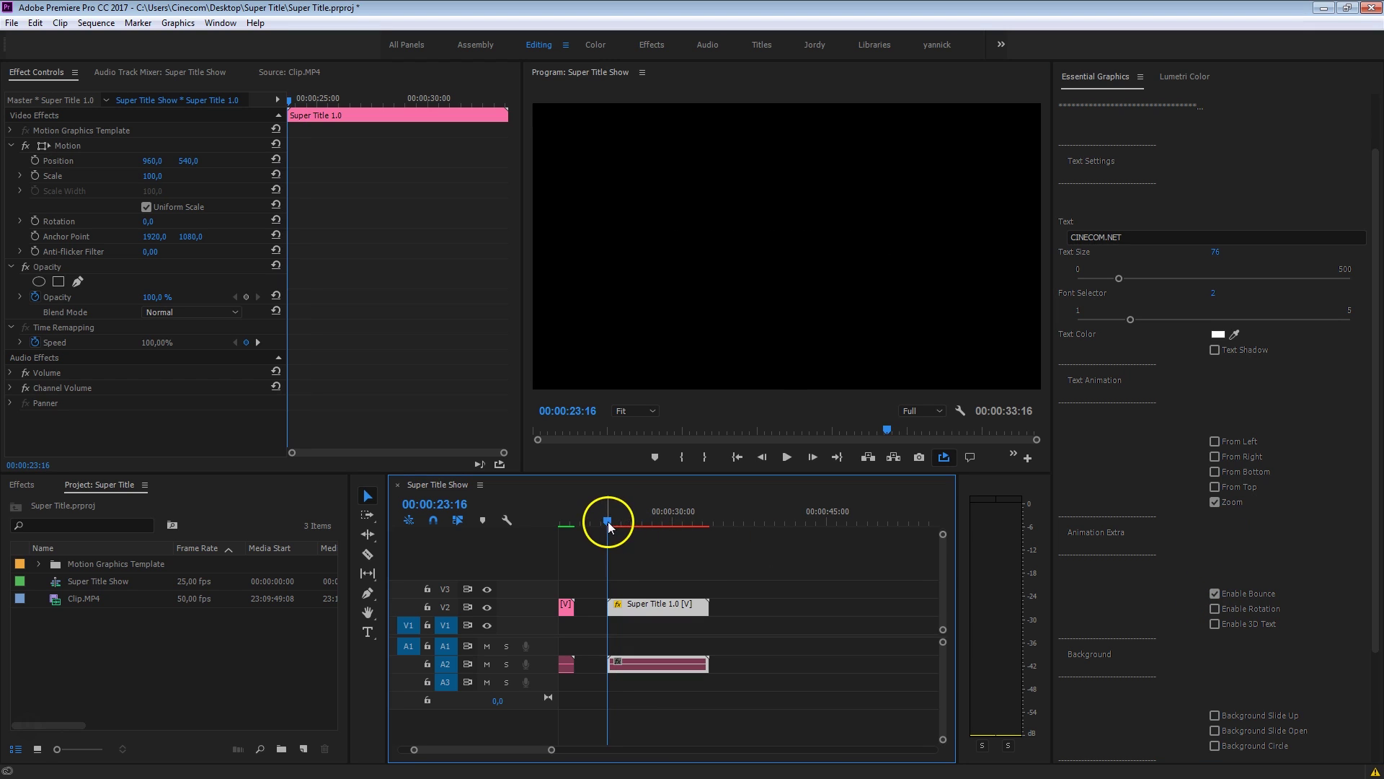
pyautogui.press('space')
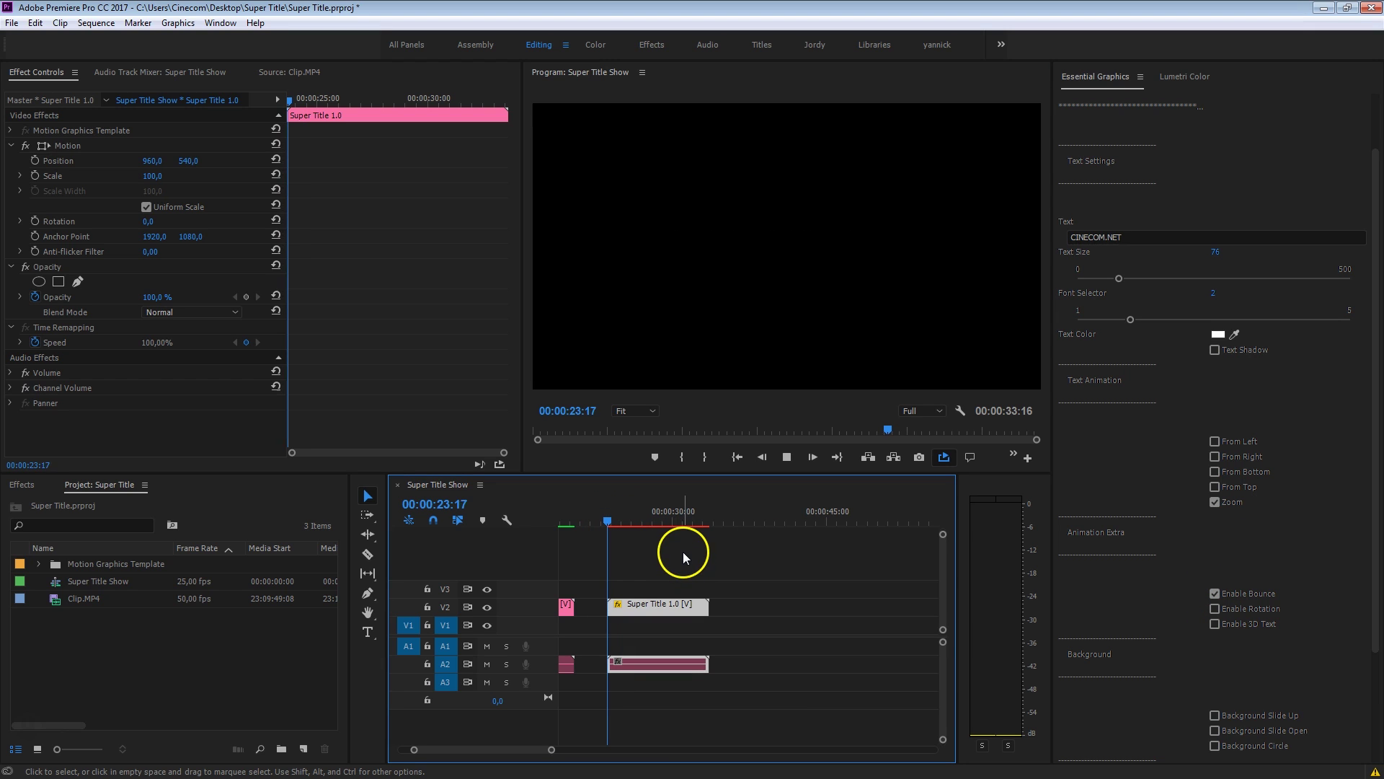
pyautogui.press('space')
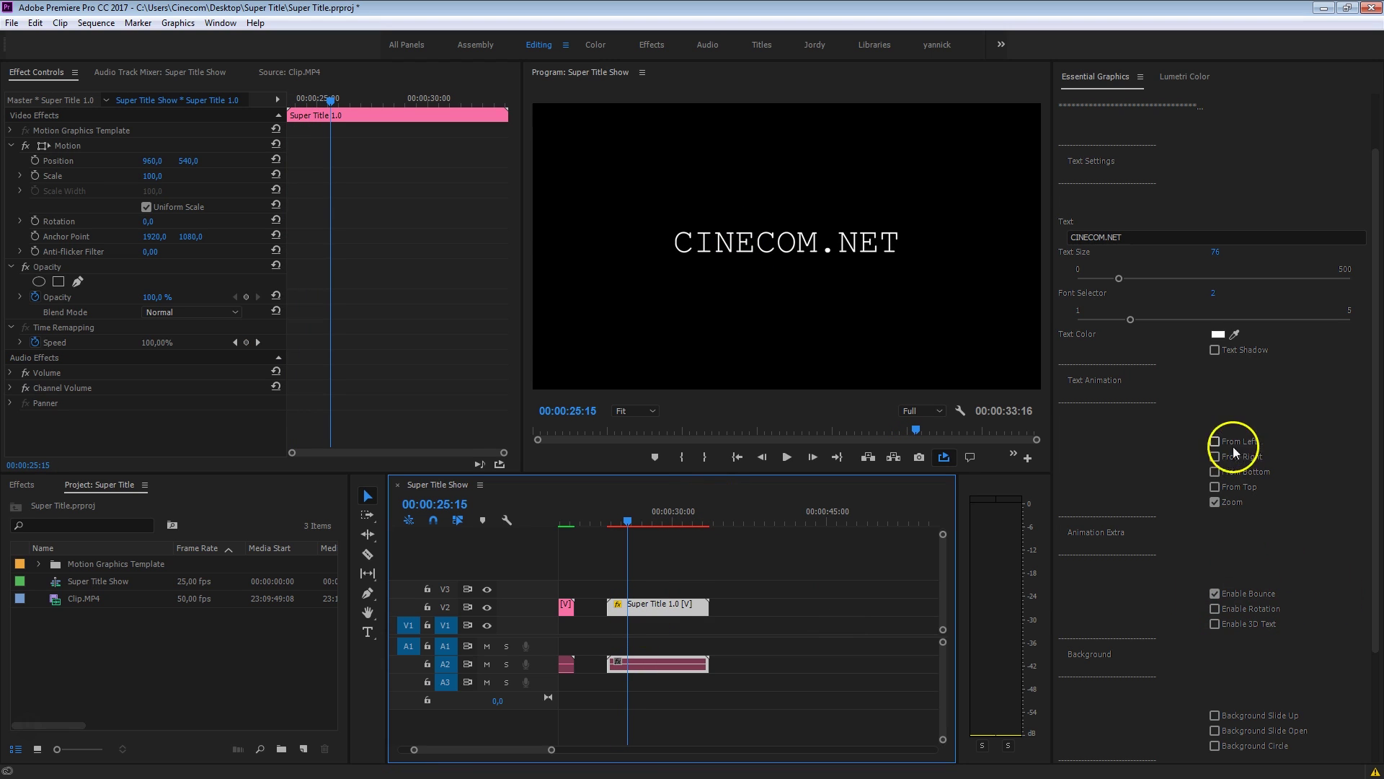
# Enable Rotation and play the rotating title from the clip start.
pyautogui.click(1214, 608)
pyautogui.click(612, 515)
pyautogui.press('space')
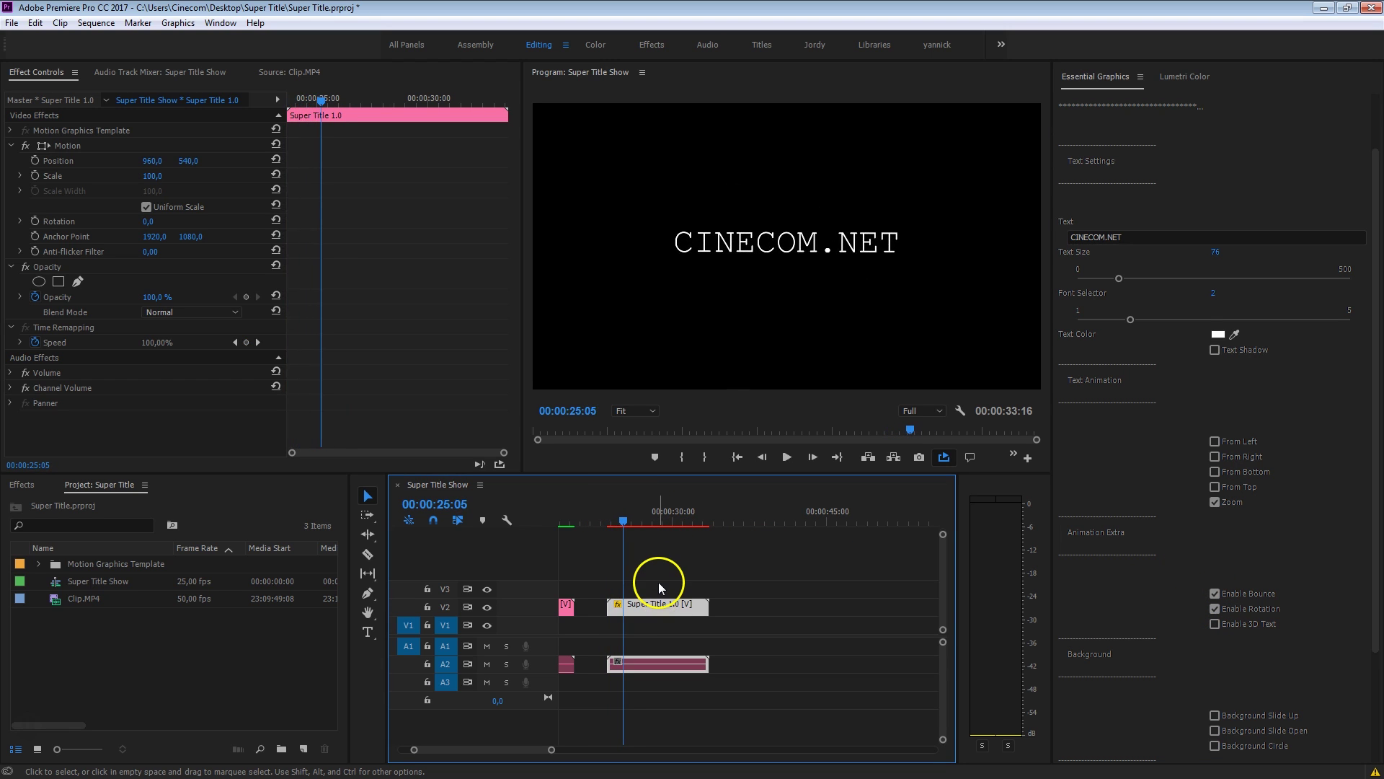
# Try Enable 3D Text with a playback, then switch it back off.
pyautogui.click(1210, 625)
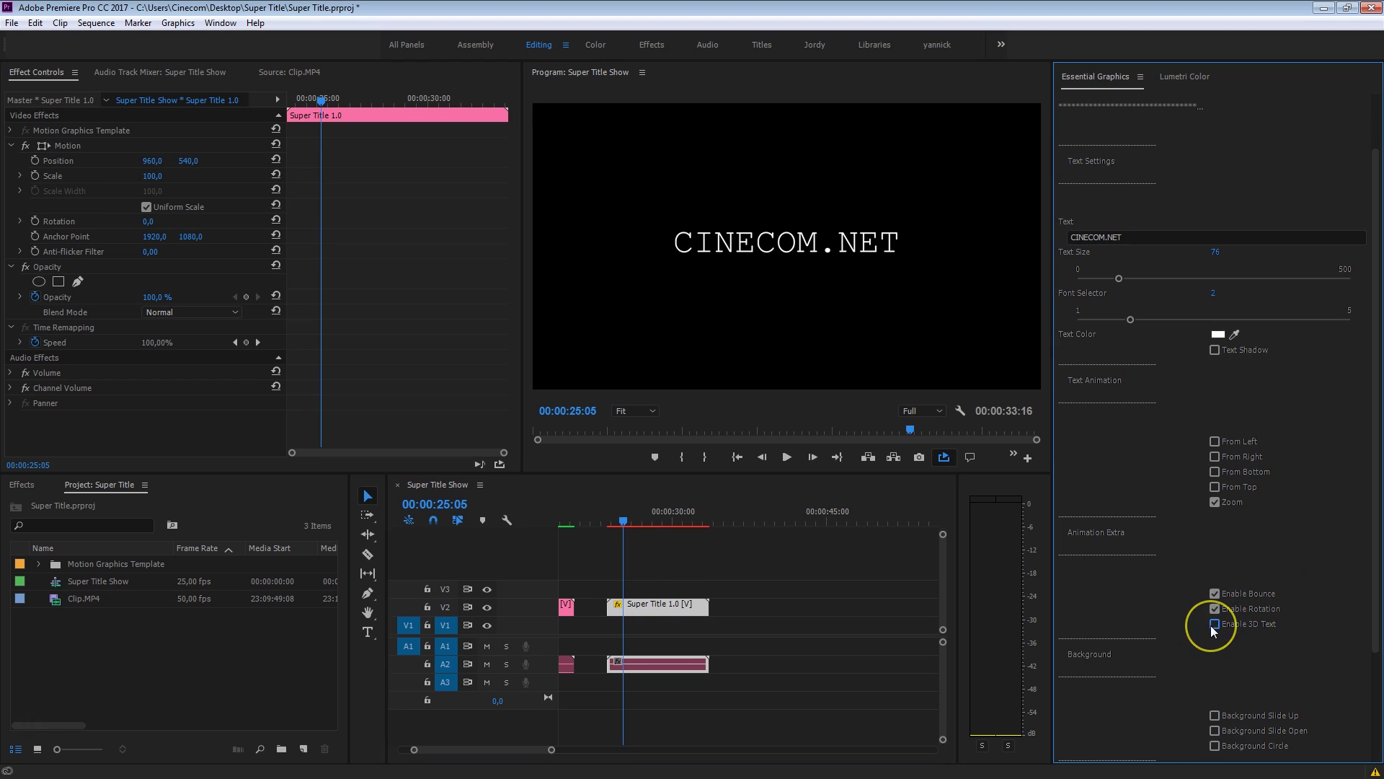
pyautogui.moveTo(620, 516); pyautogui.dragTo(615, 517)
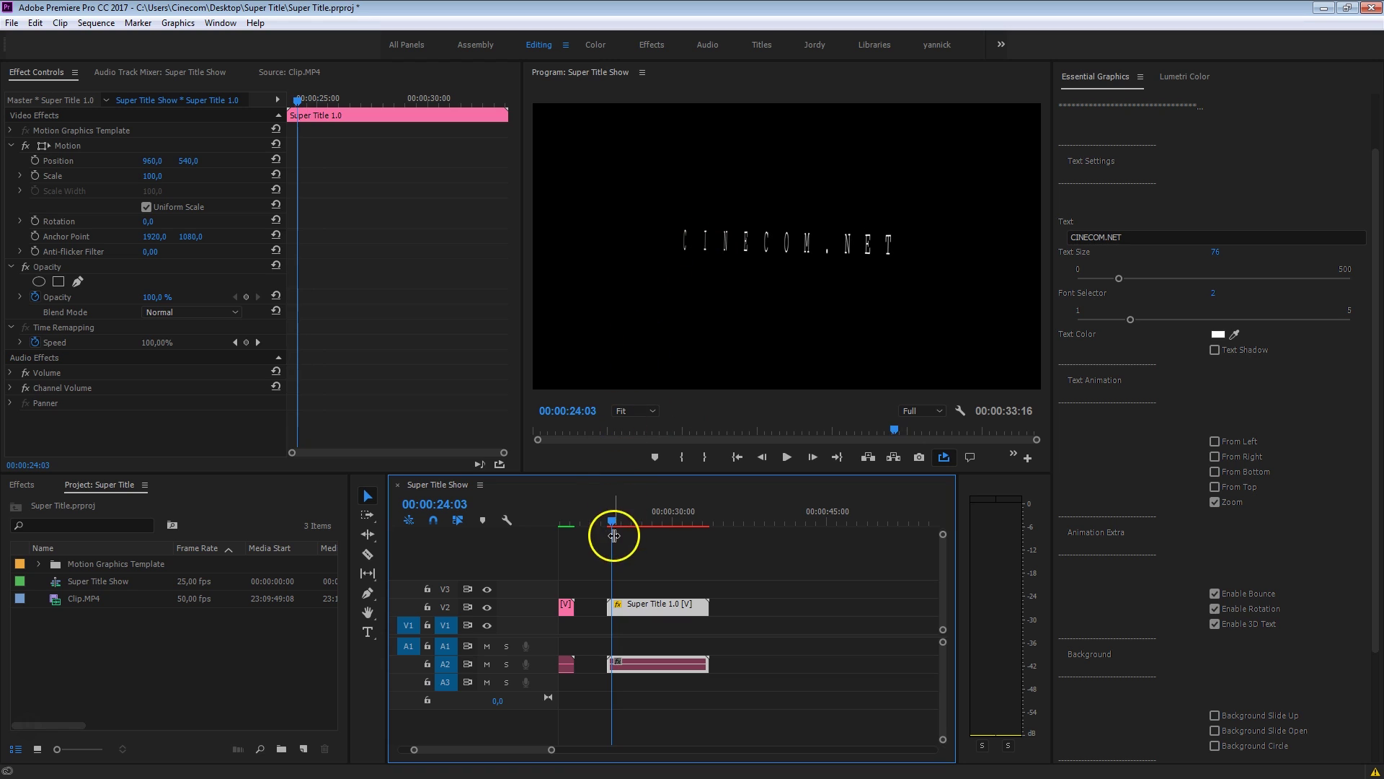
pyautogui.press('space')
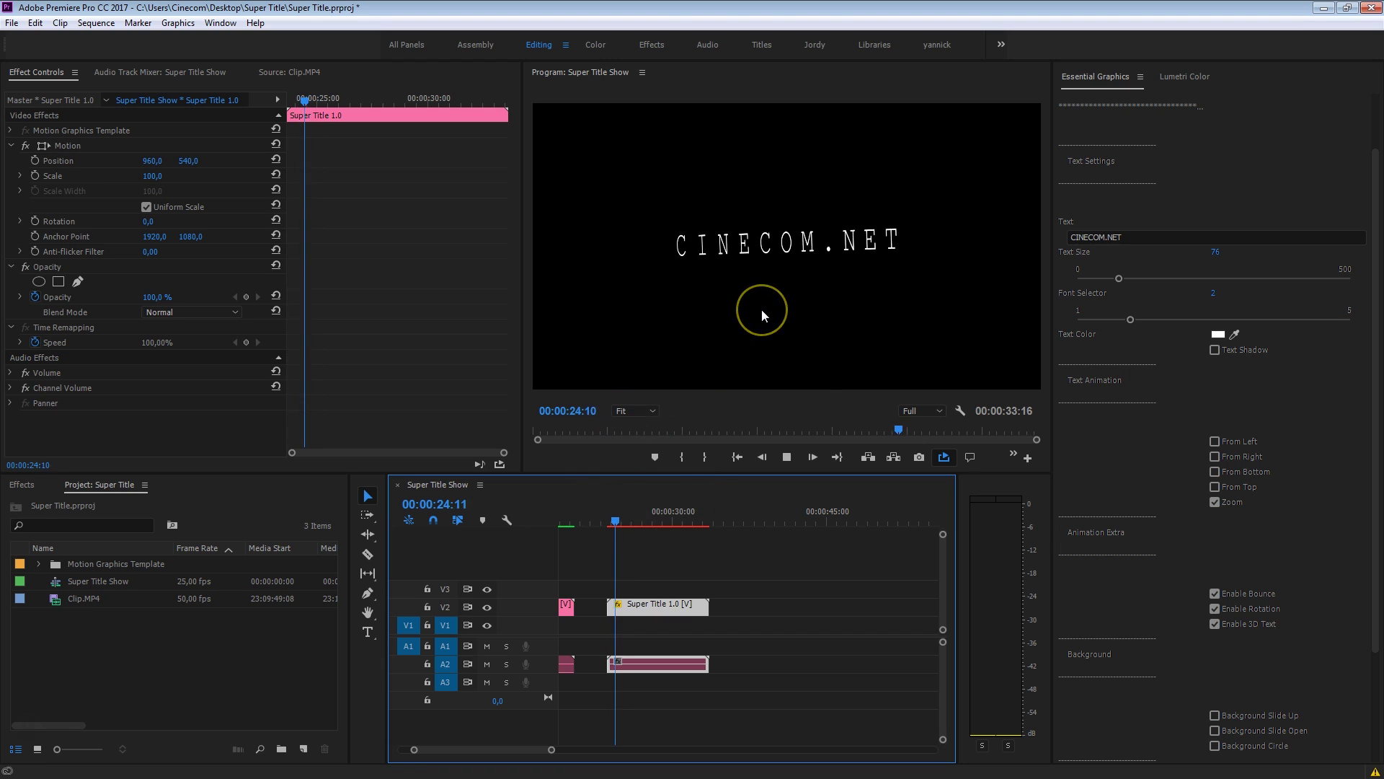
pyautogui.press('space')
pyautogui.click(1216, 625)
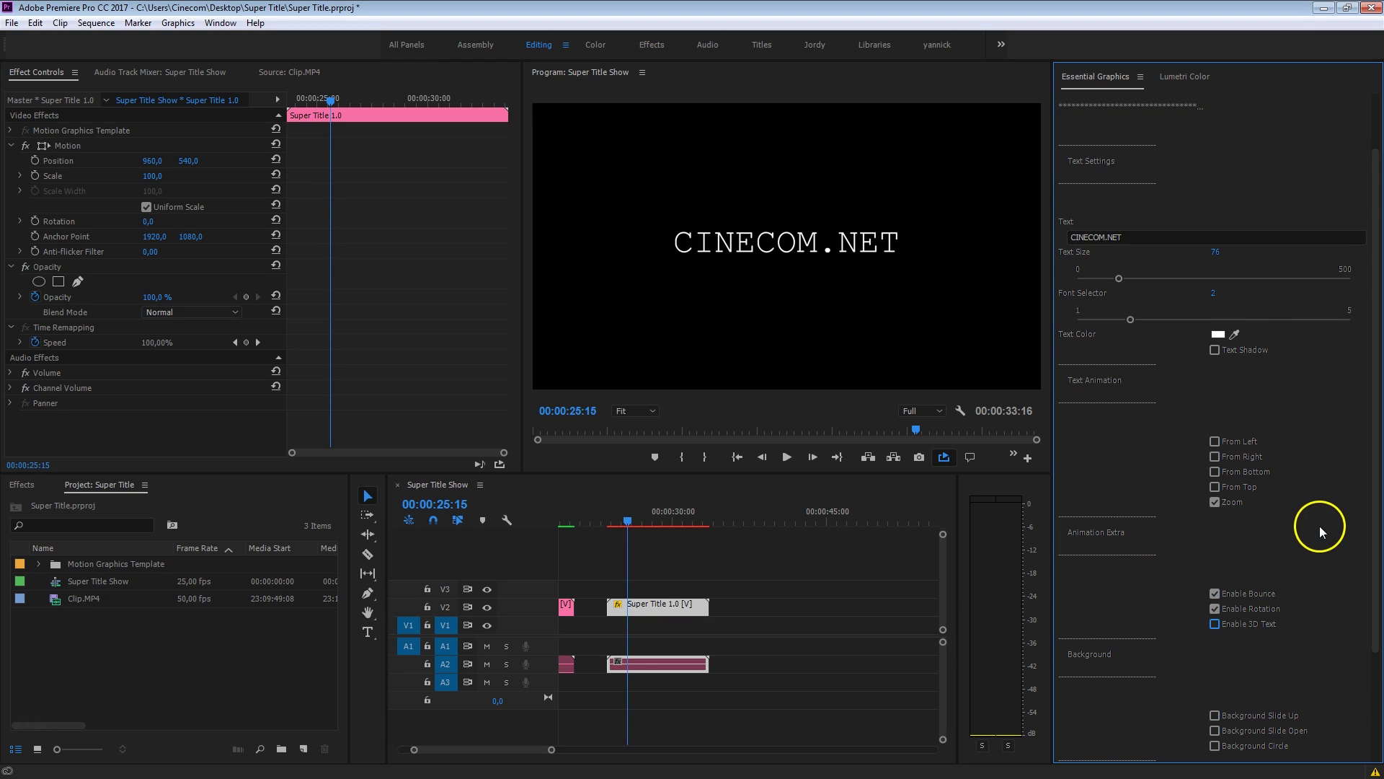
# Swap the Background Slide Up option for Background Circle.
pyautogui.scroll(-3, 1321, 525)
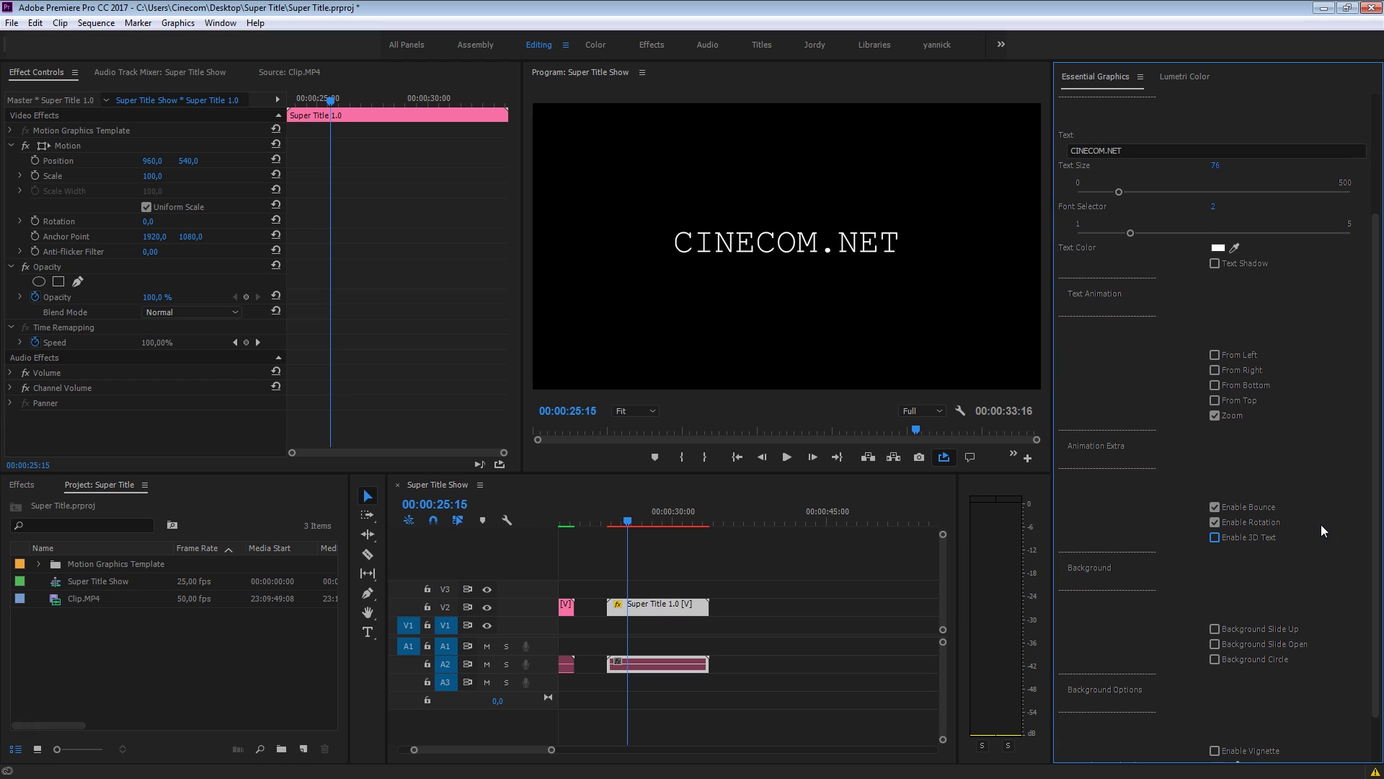
pyautogui.scroll(-2, 1322, 526)
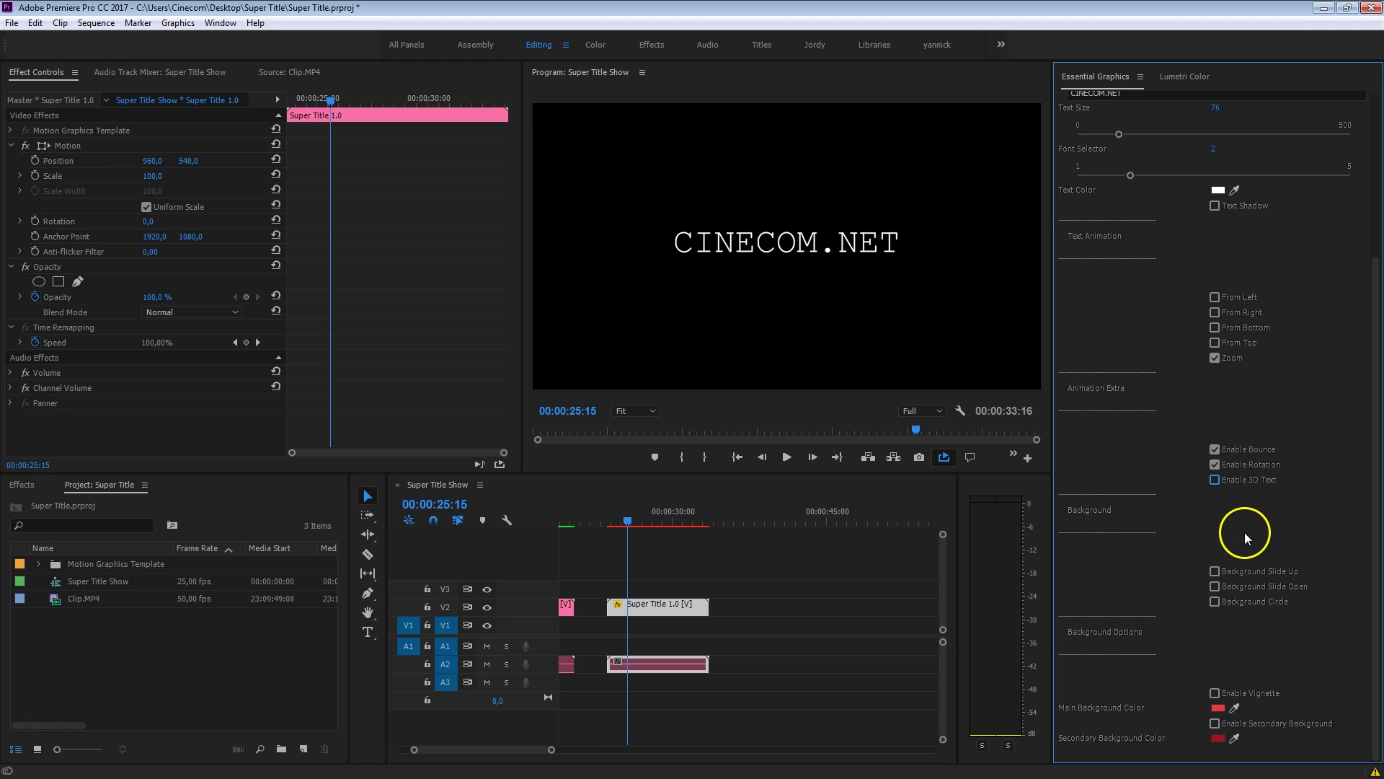
pyautogui.click(1214, 571)
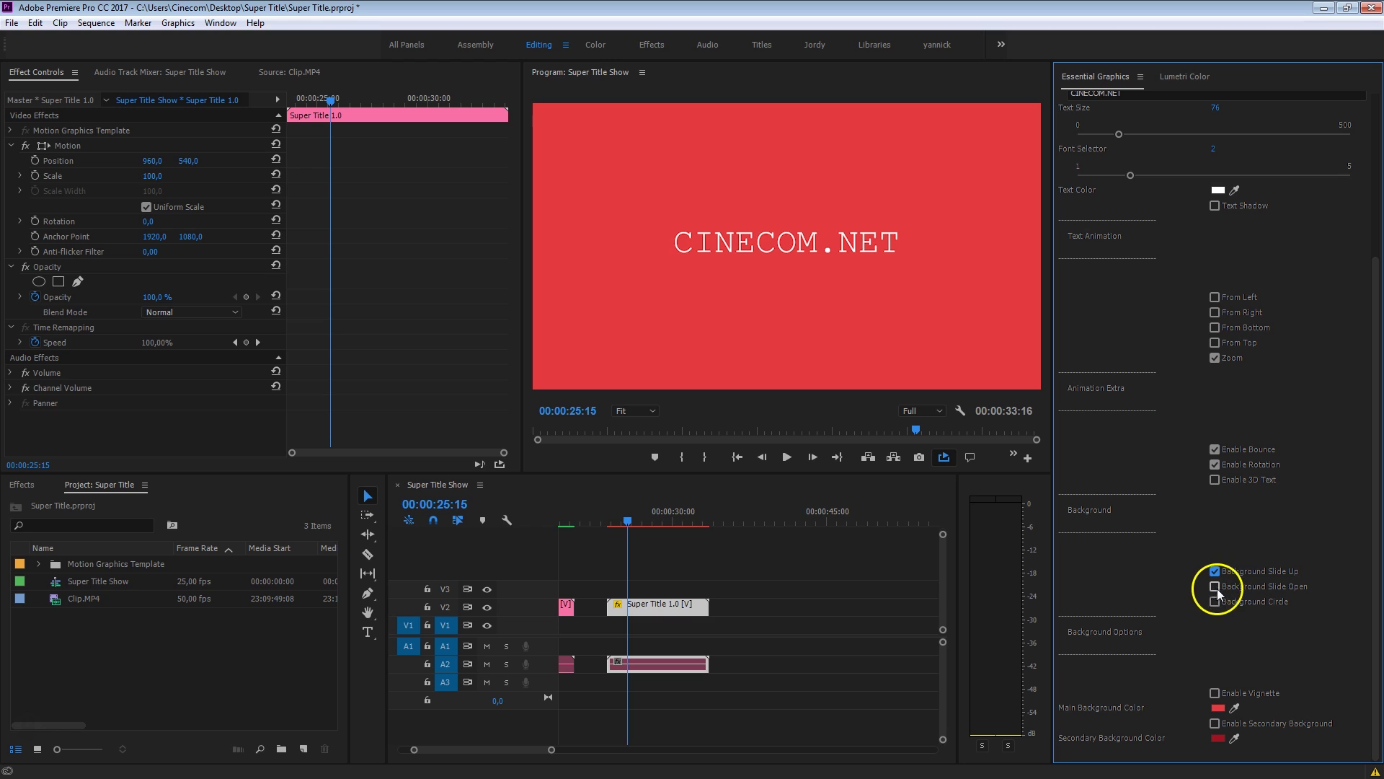
pyautogui.click(1215, 571)
pyautogui.click(1215, 602)
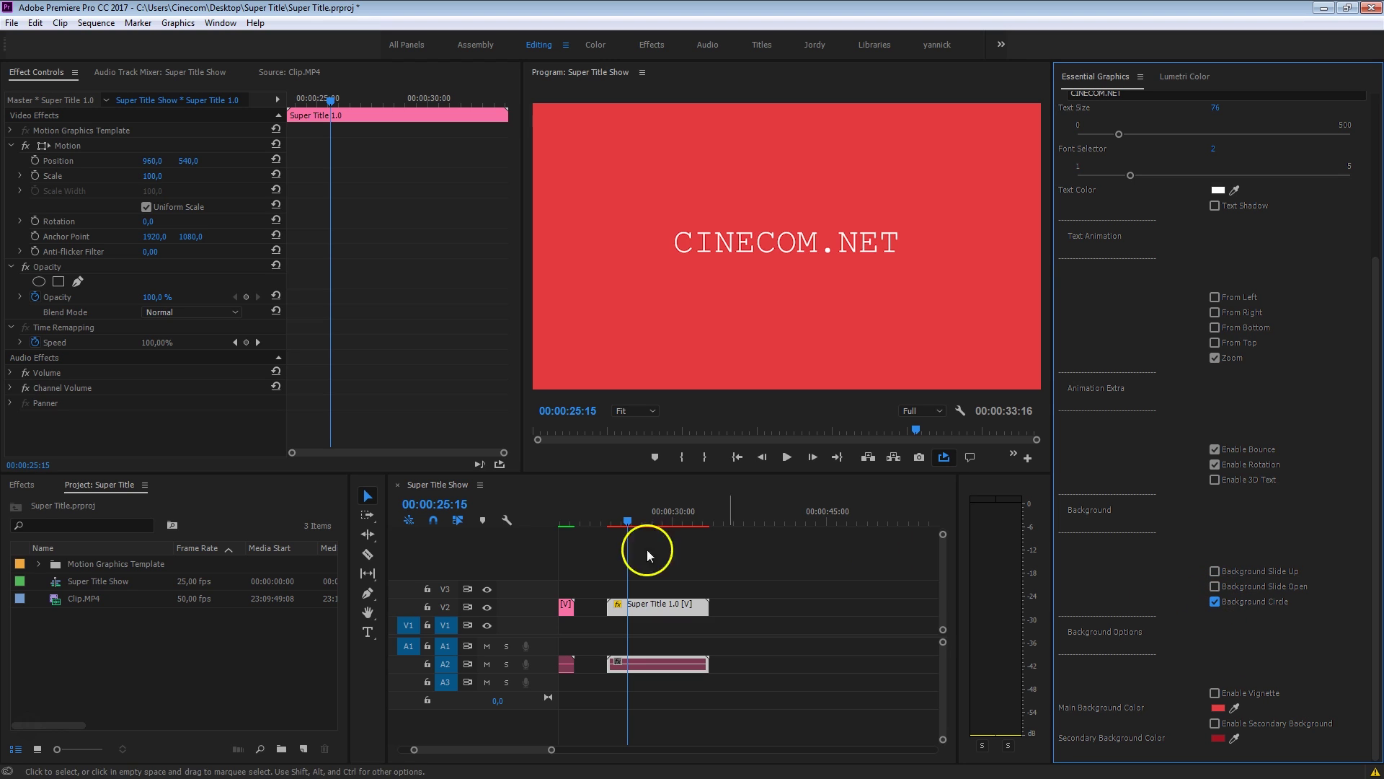
# Preview the title with its red circle background from before it appears.
pyautogui.moveTo(619, 522); pyautogui.dragTo(608, 522)
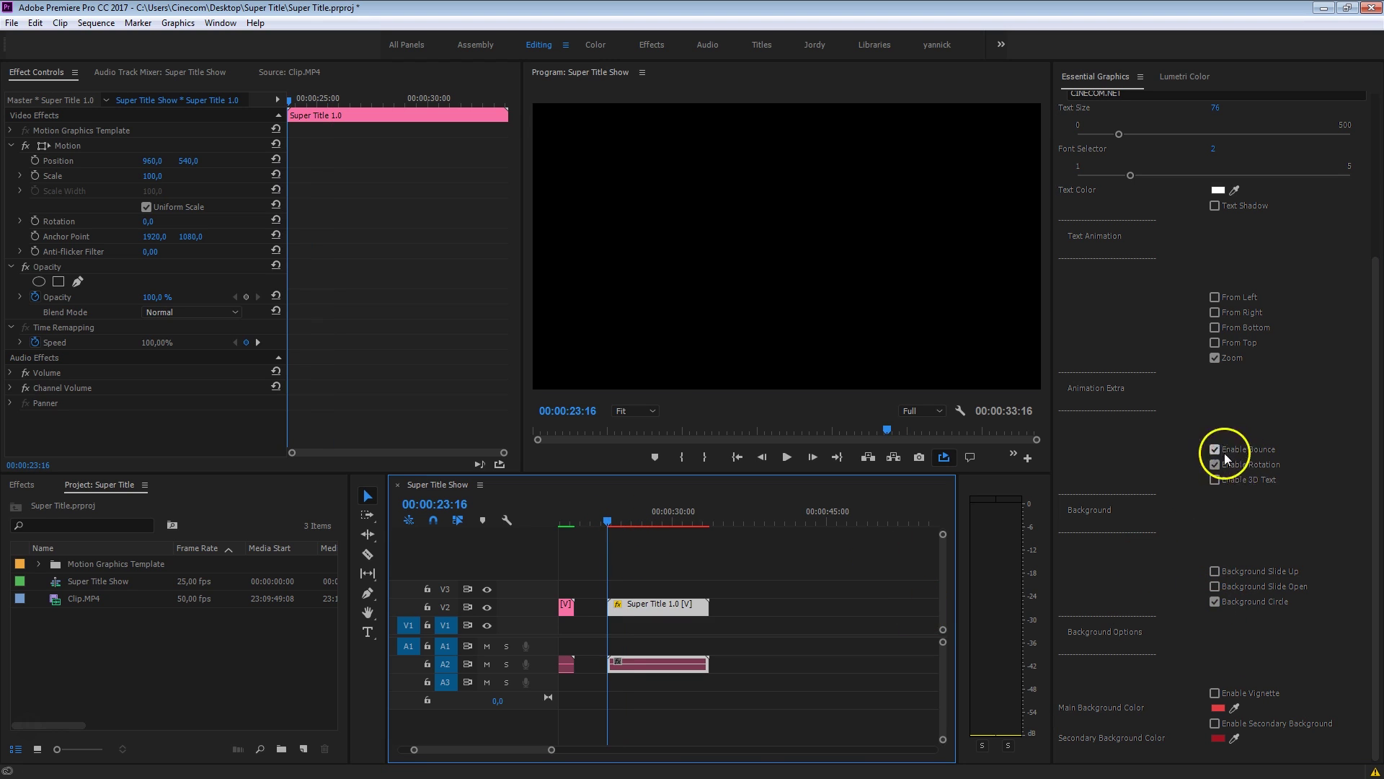
pyautogui.press('space')
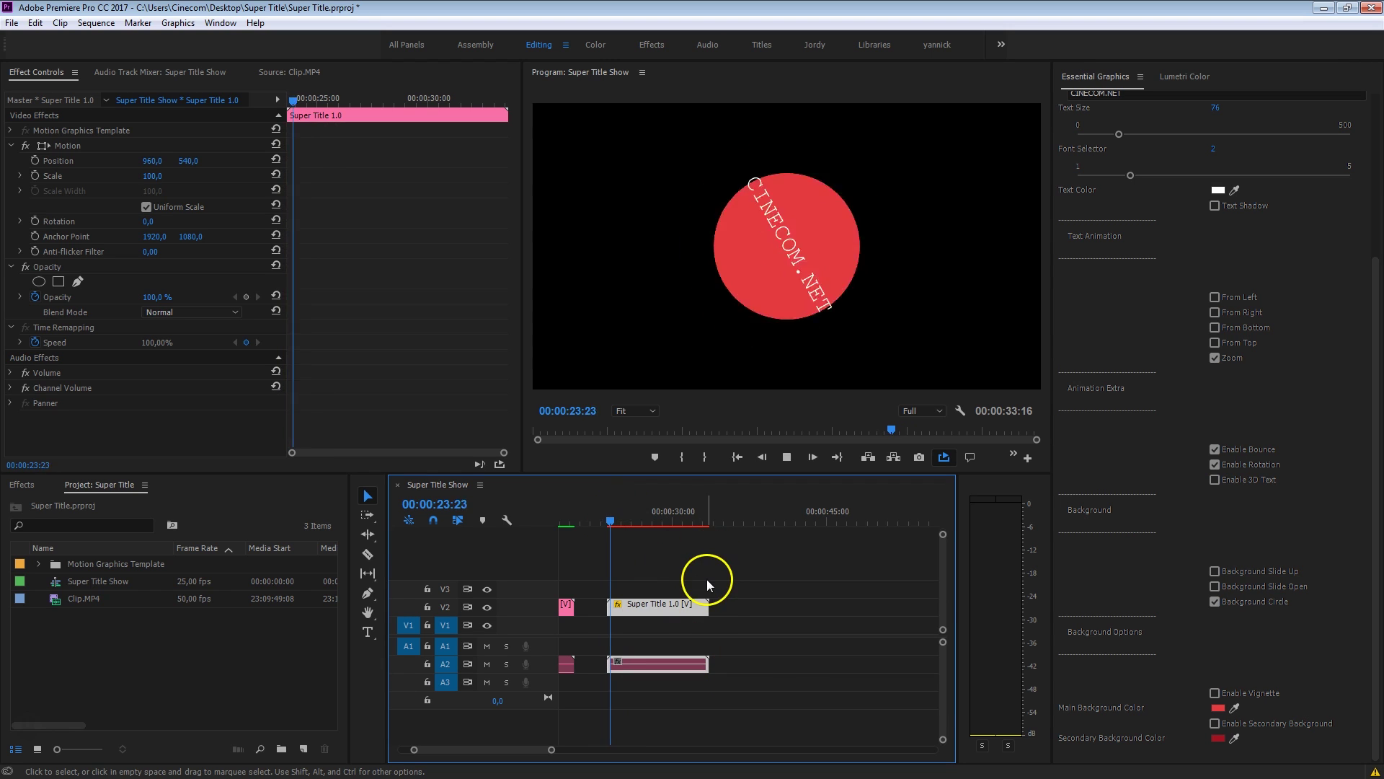
pyautogui.press('space')
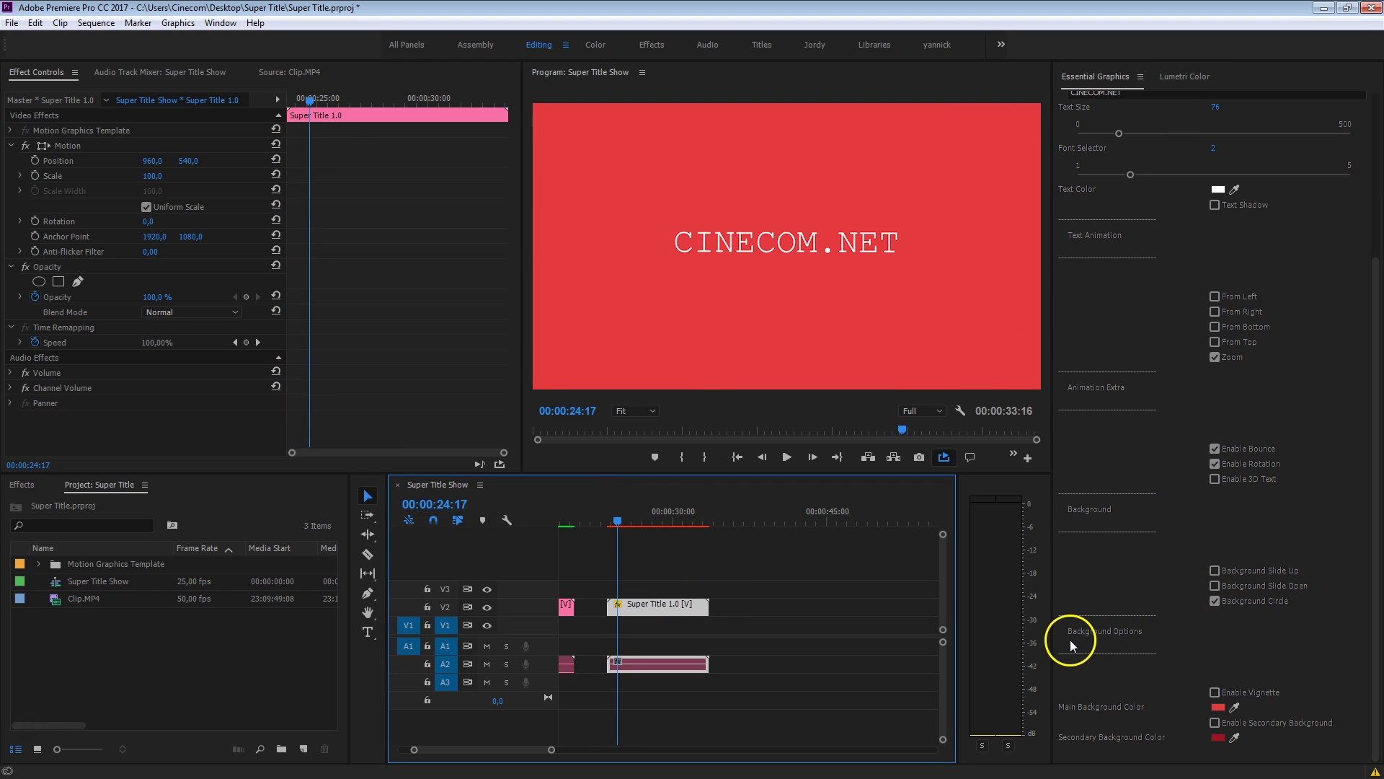
# Change the title's main background colour from red to yellow (D9E33A).
pyautogui.click(1217, 707)
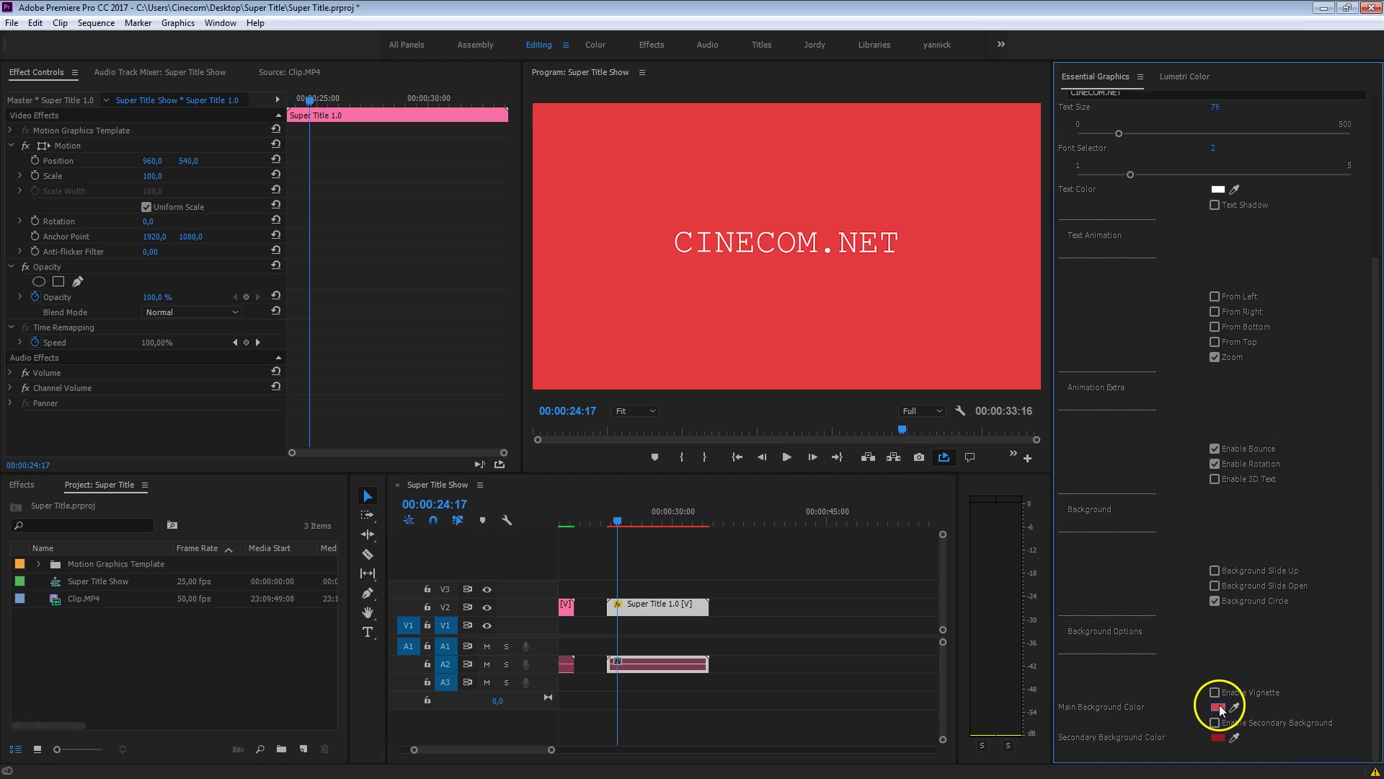
pyautogui.click(734, 360)
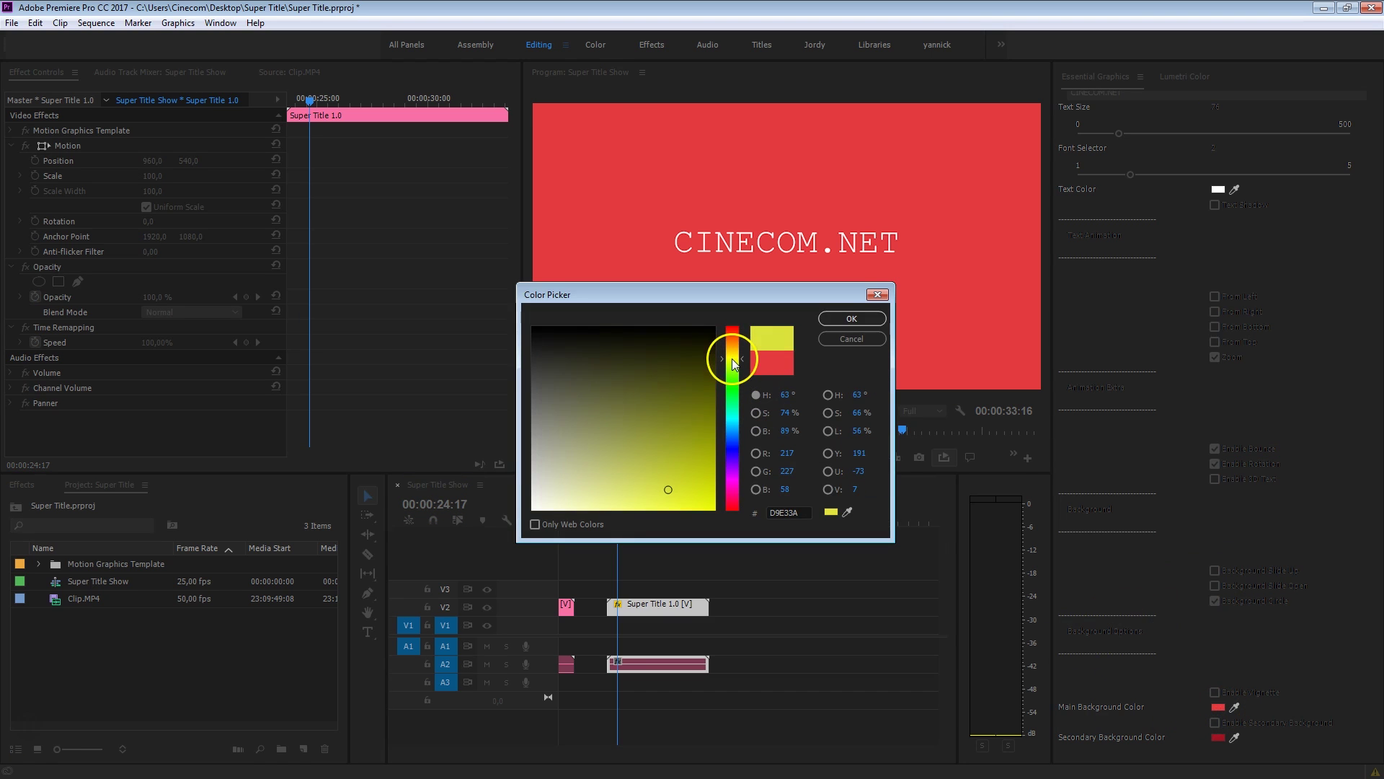
pyautogui.click(845, 321)
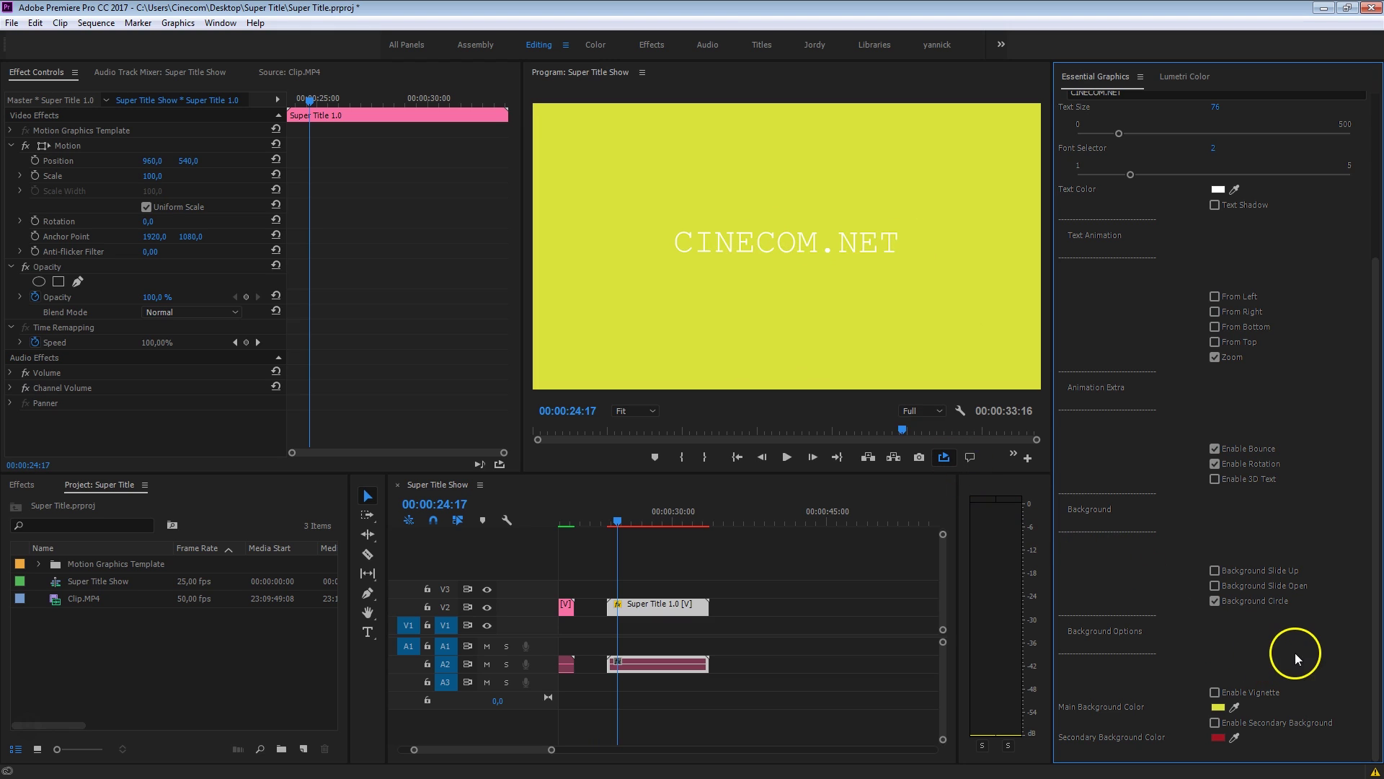
pyautogui.scroll(3, 1299, 651)
# Enable text shadow on CINECOM.NET, set Font Selector to 3 and Text Size to 118.
pyautogui.click(1214, 306)
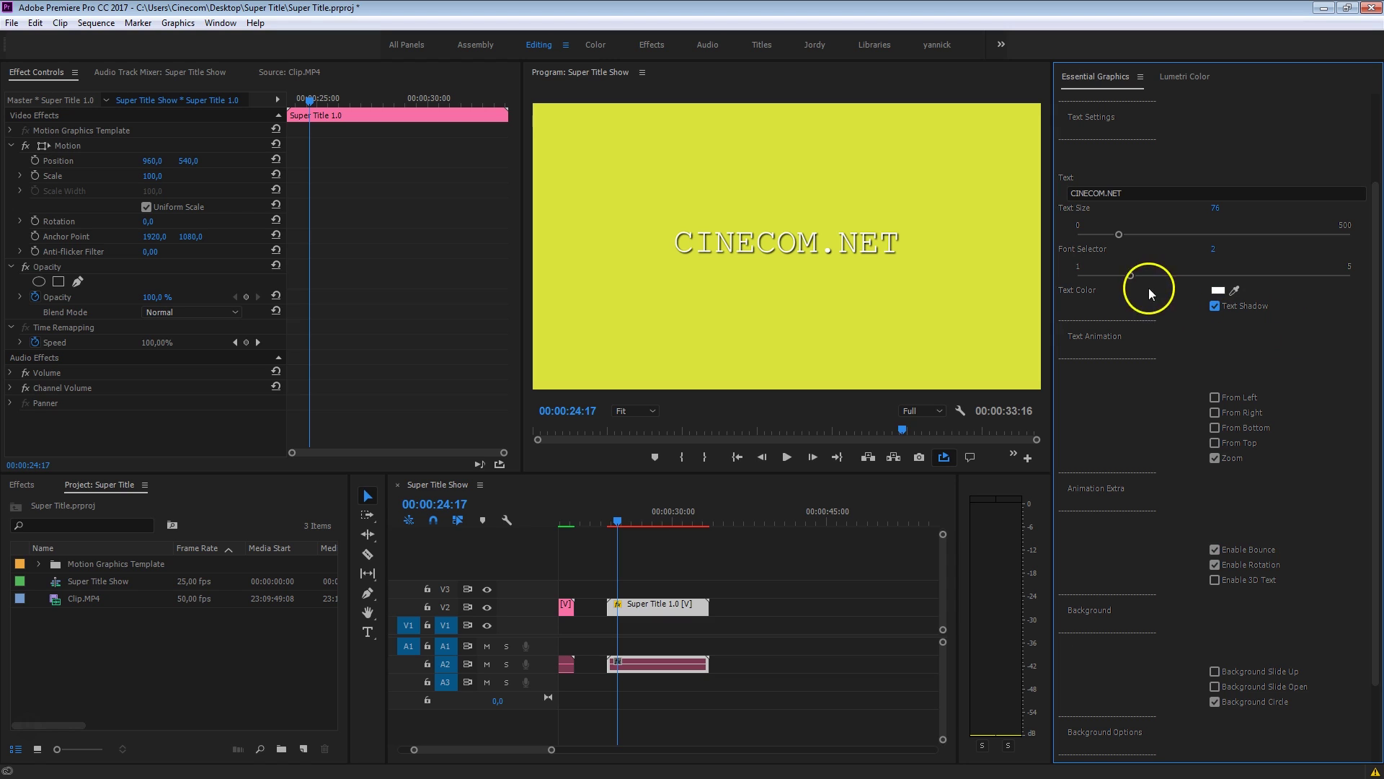
pyautogui.moveTo(1153, 273); pyautogui.dragTo(1183, 276)
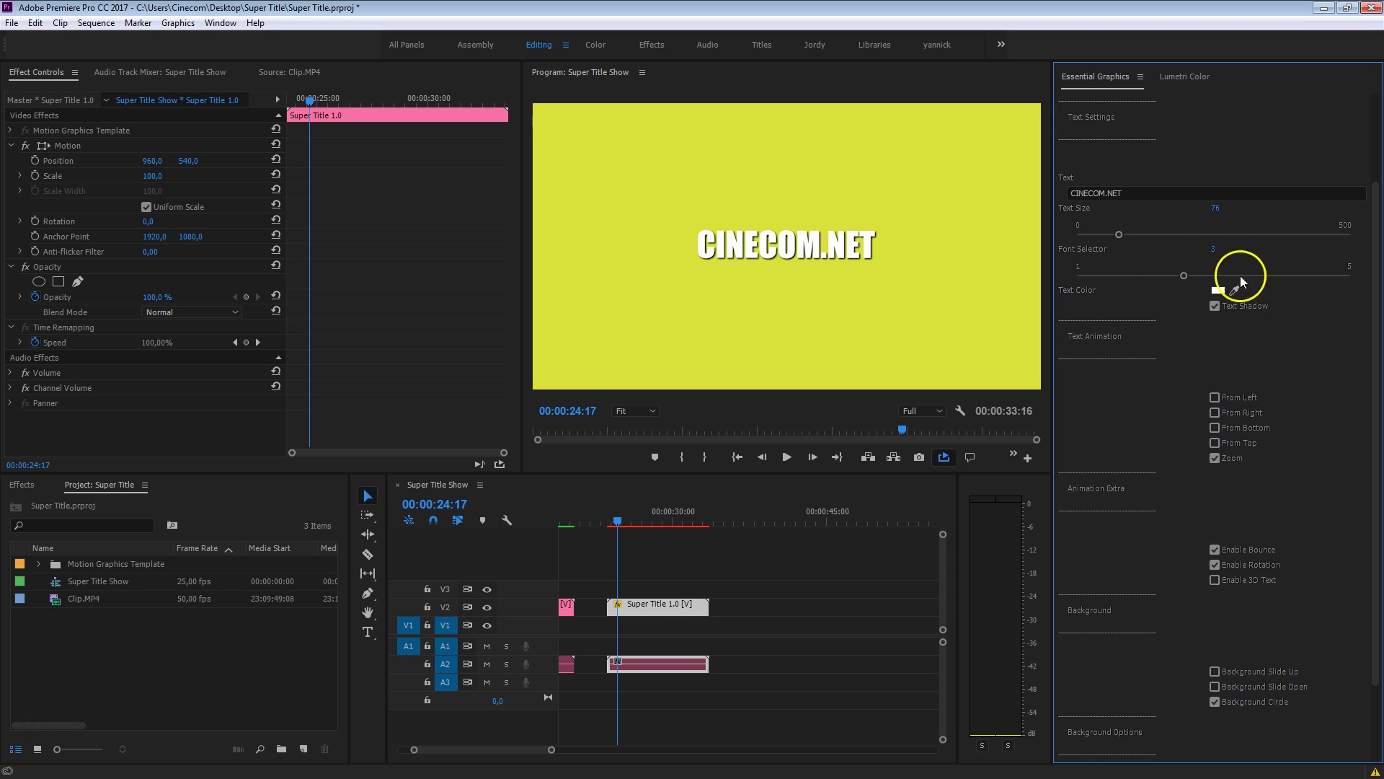
pyautogui.moveTo(1220, 209)
pyautogui.mouseDown()
pyautogui.moveTo(1277, 207)
pyautogui.moveTo(1230, 204)
pyautogui.mouseUp()
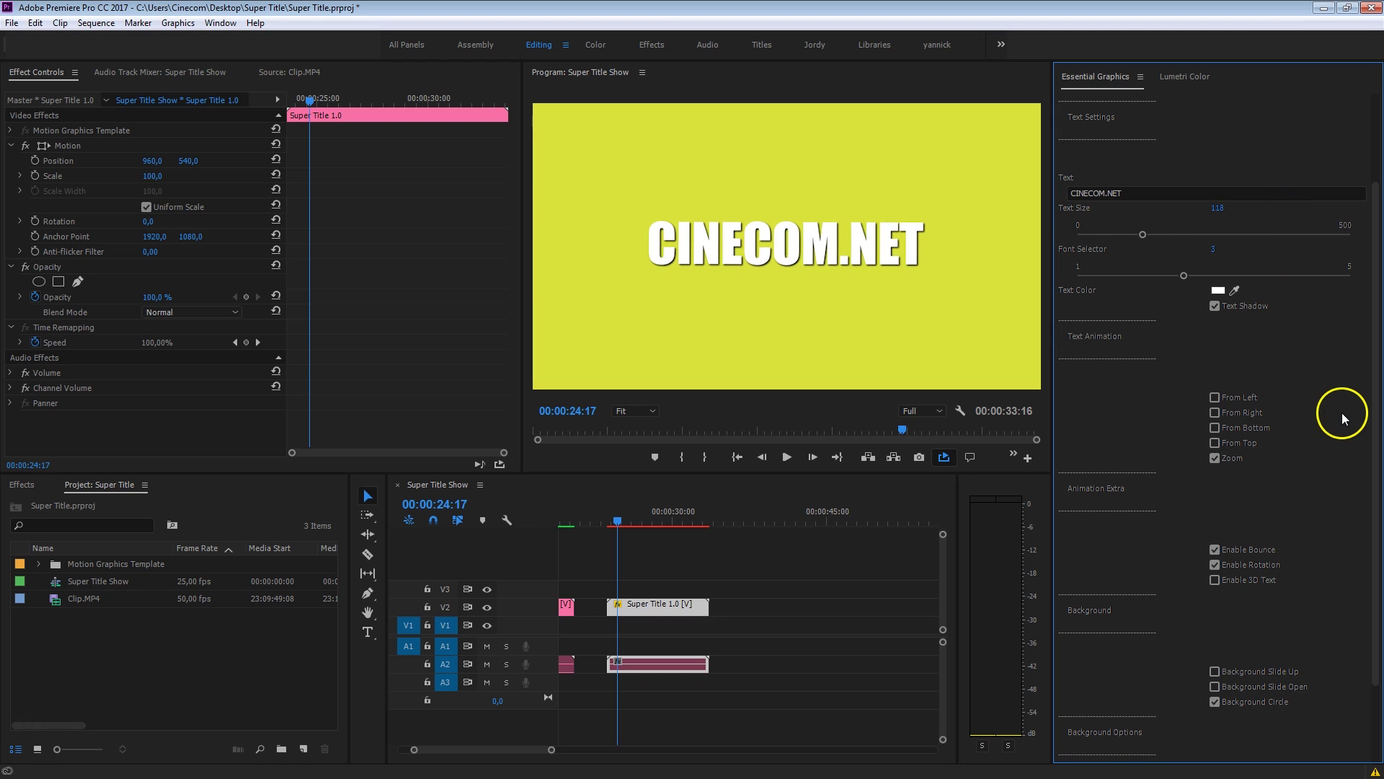
pyautogui.scroll(-3, 1345, 392)
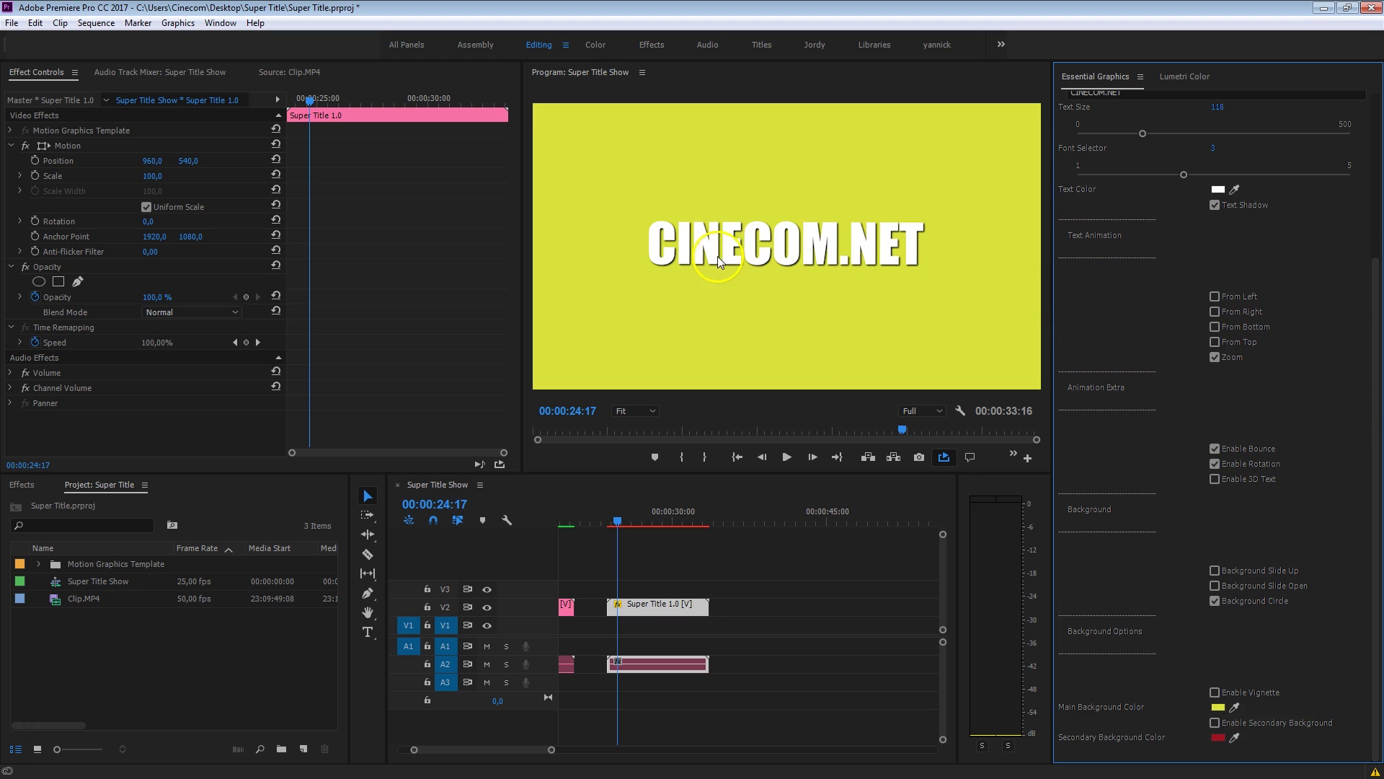
# Enable the background vignette and the red secondary background circle.
pyautogui.click(1215, 693)
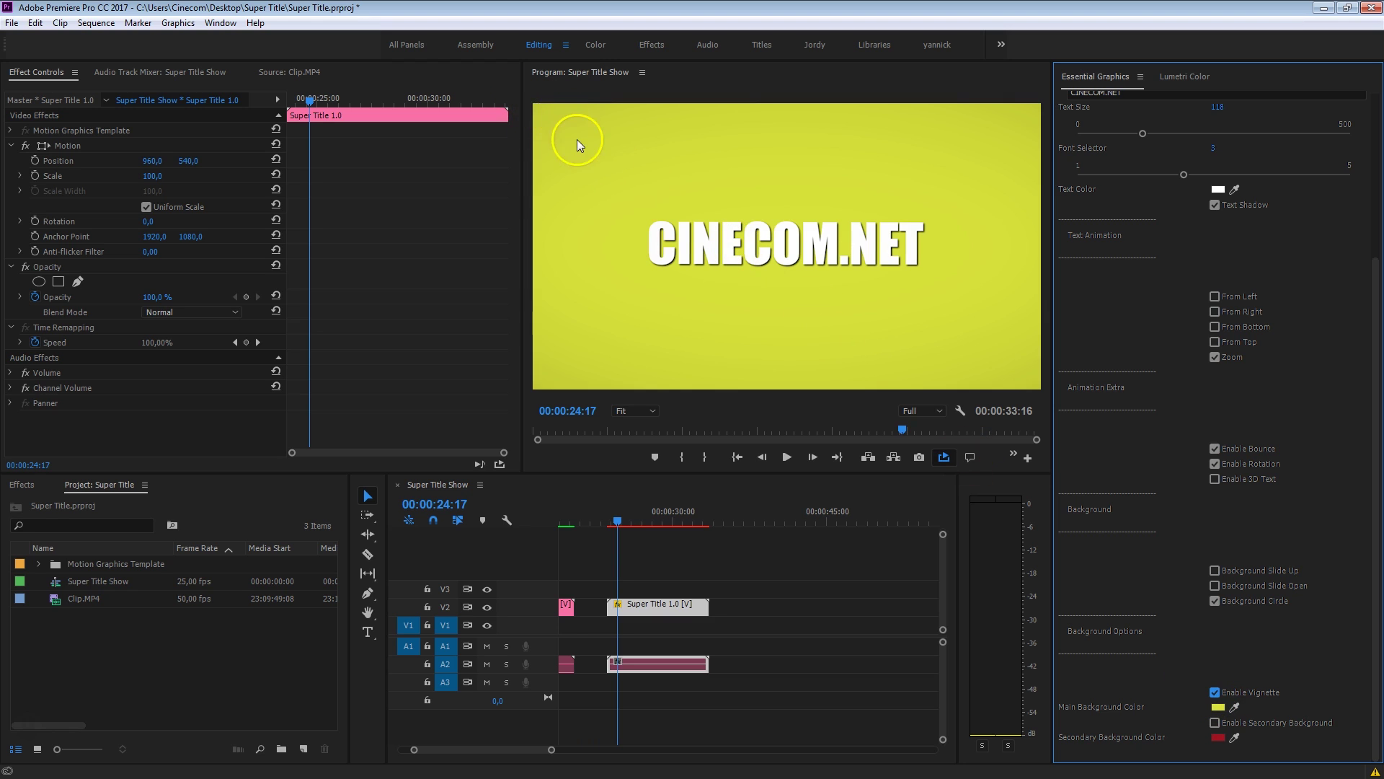
pyautogui.moveTo(620, 513); pyautogui.dragTo(637, 519)
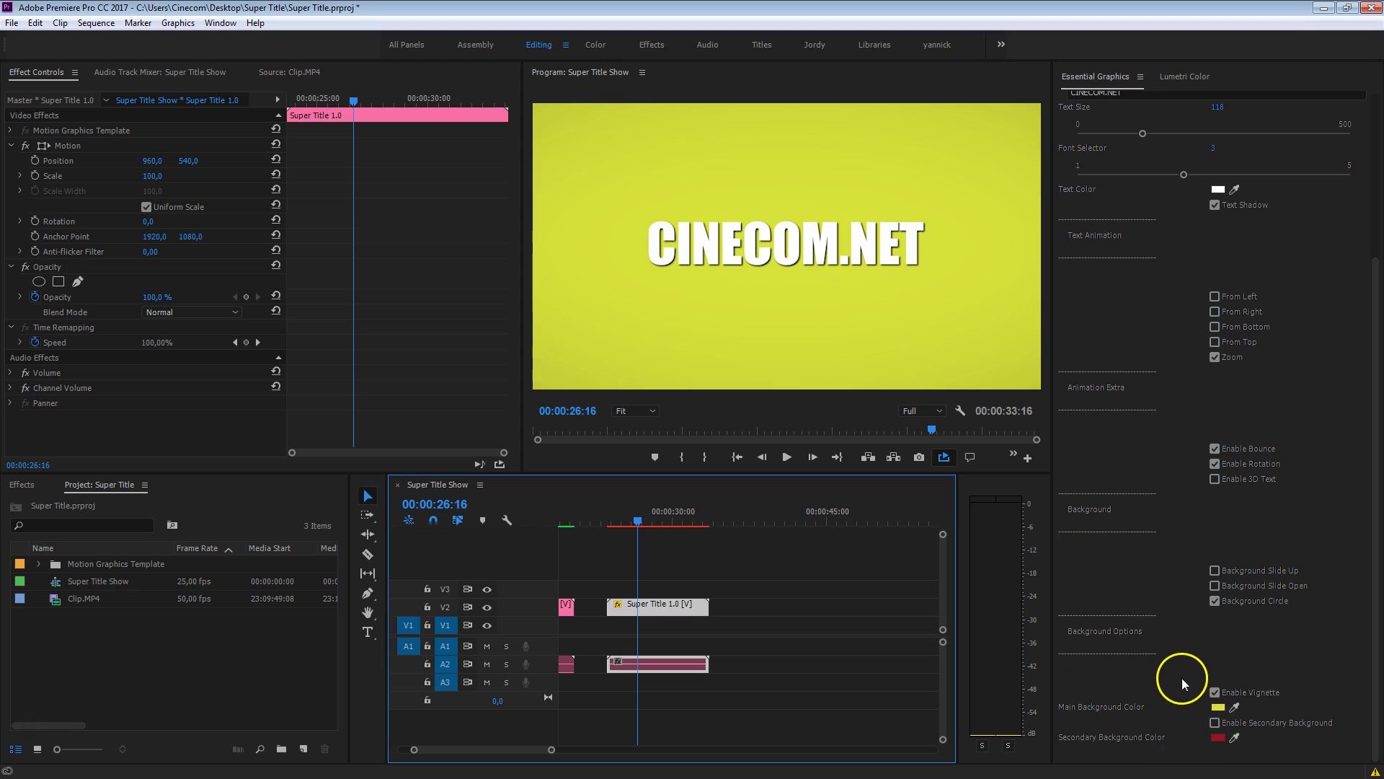
pyautogui.click(1211, 722)
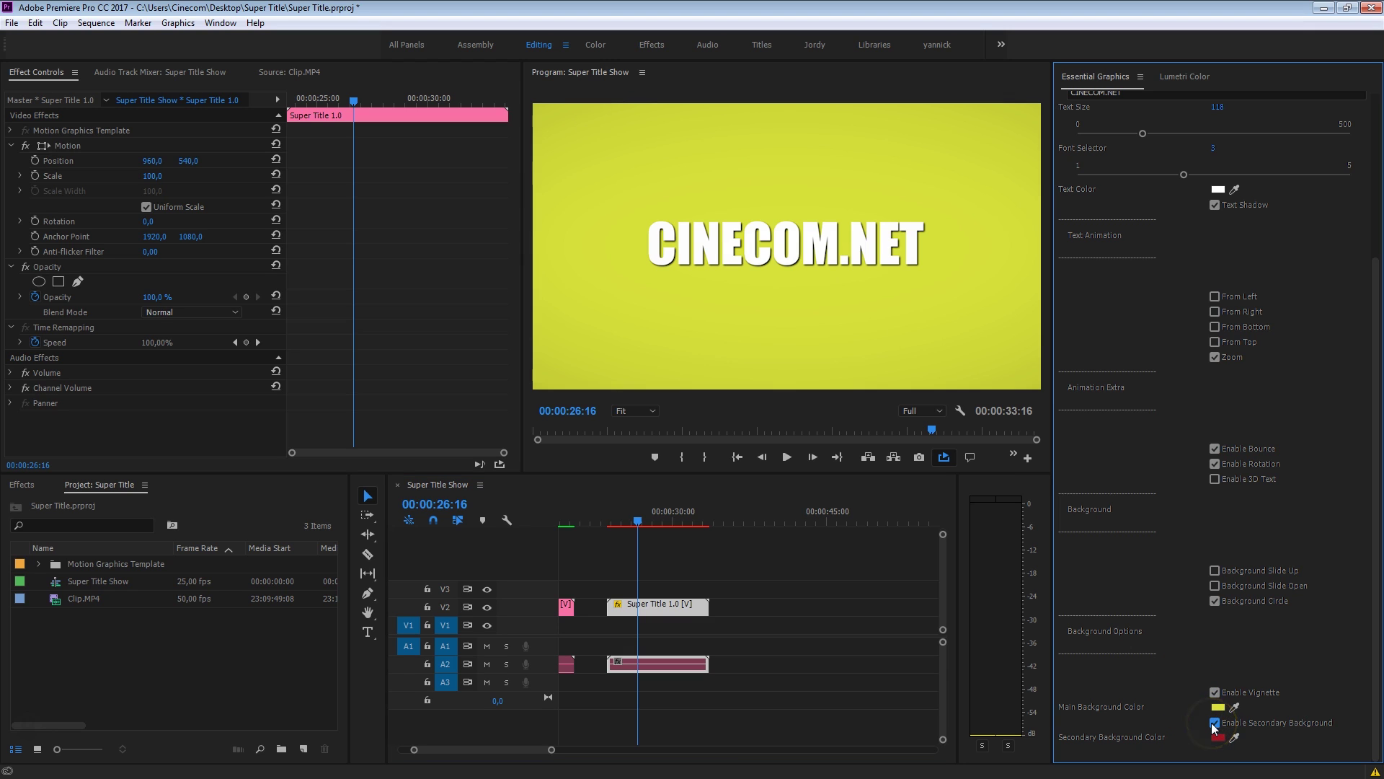
# Step frame by frame through the animation's start to preview the circle reveal.
pyautogui.click(612, 519)
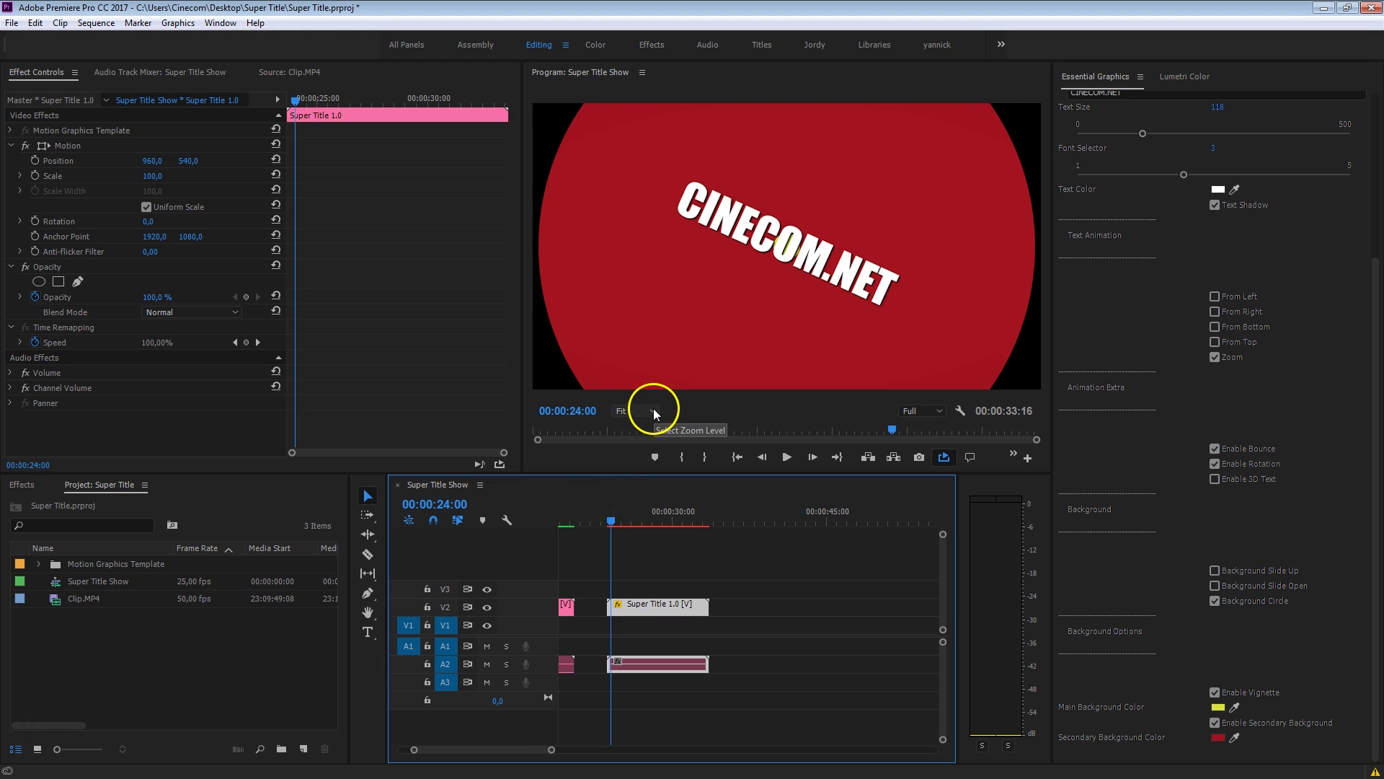
pyautogui.press('Right')
pyautogui.press('Right')
pyautogui.press('Left')
pyautogui.press('Left')
pyautogui.press('Left')
pyautogui.press('Left')
pyautogui.press('Left')
pyautogui.press('Left')
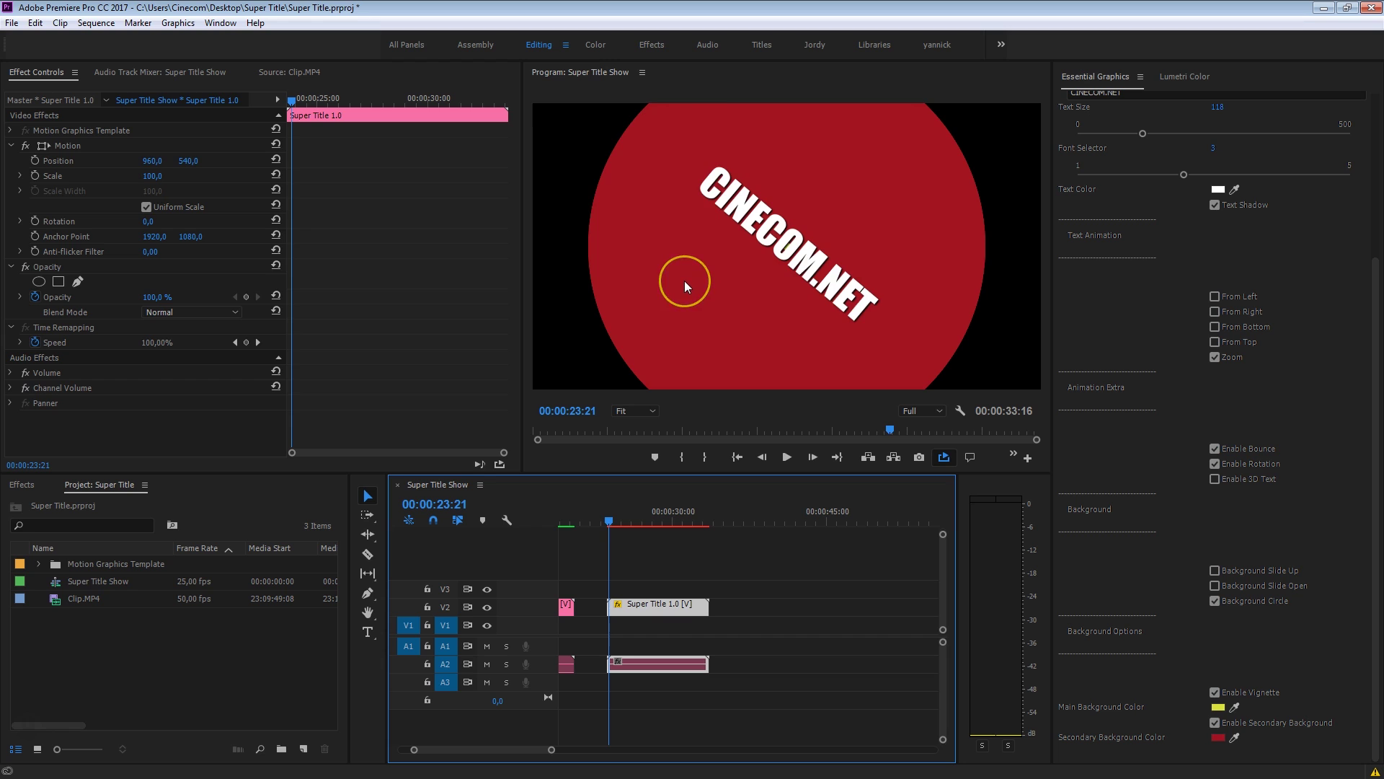
pyautogui.press('Right')
pyautogui.press('Right')
pyautogui.press('Right')
pyautogui.press('Right')
pyautogui.press('Right')
pyautogui.press('Right')
pyautogui.press('Right')
pyautogui.press('Right')
pyautogui.press('Right')
pyautogui.press('Right')
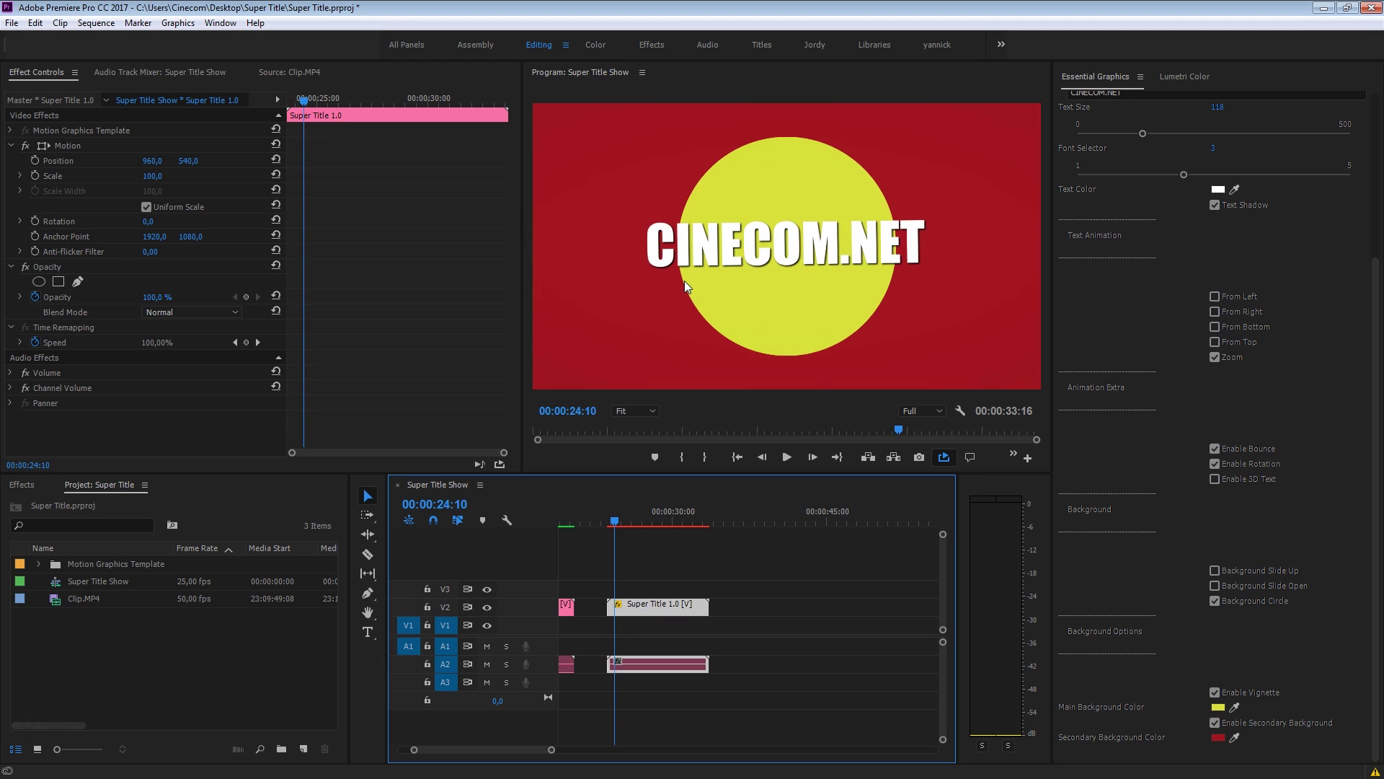
pyautogui.click(700, 234)
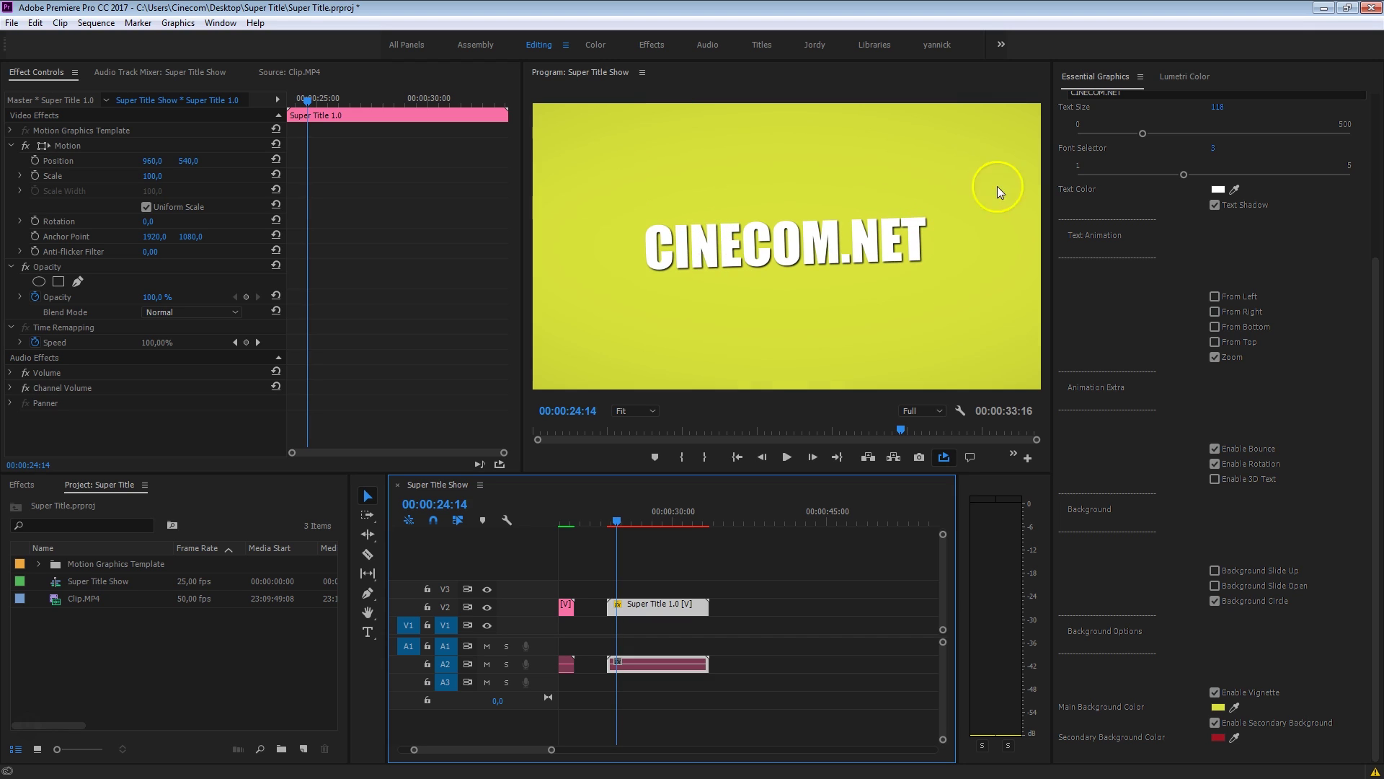
pyautogui.press('Left')
pyautogui.press('Left')
pyautogui.press('Left')
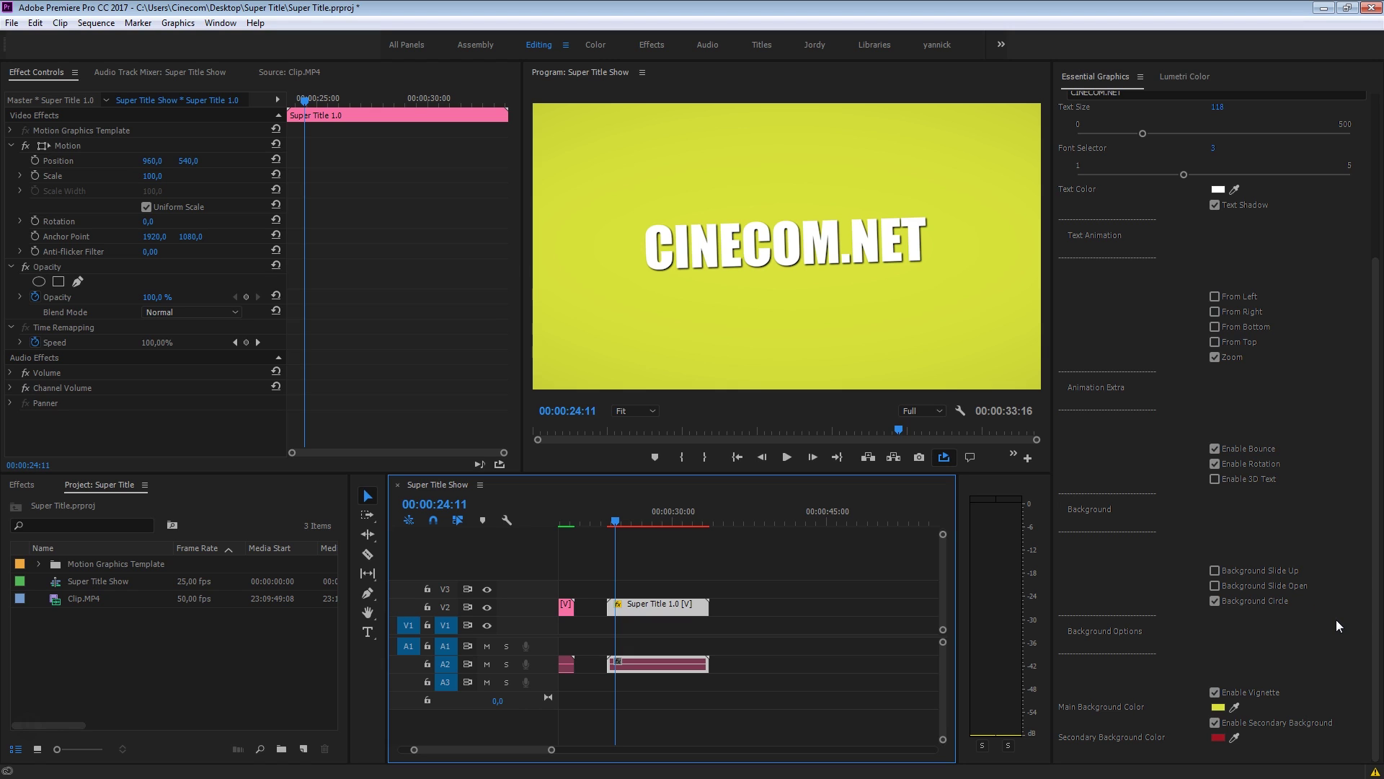
pyautogui.scroll(3, 1339, 597)
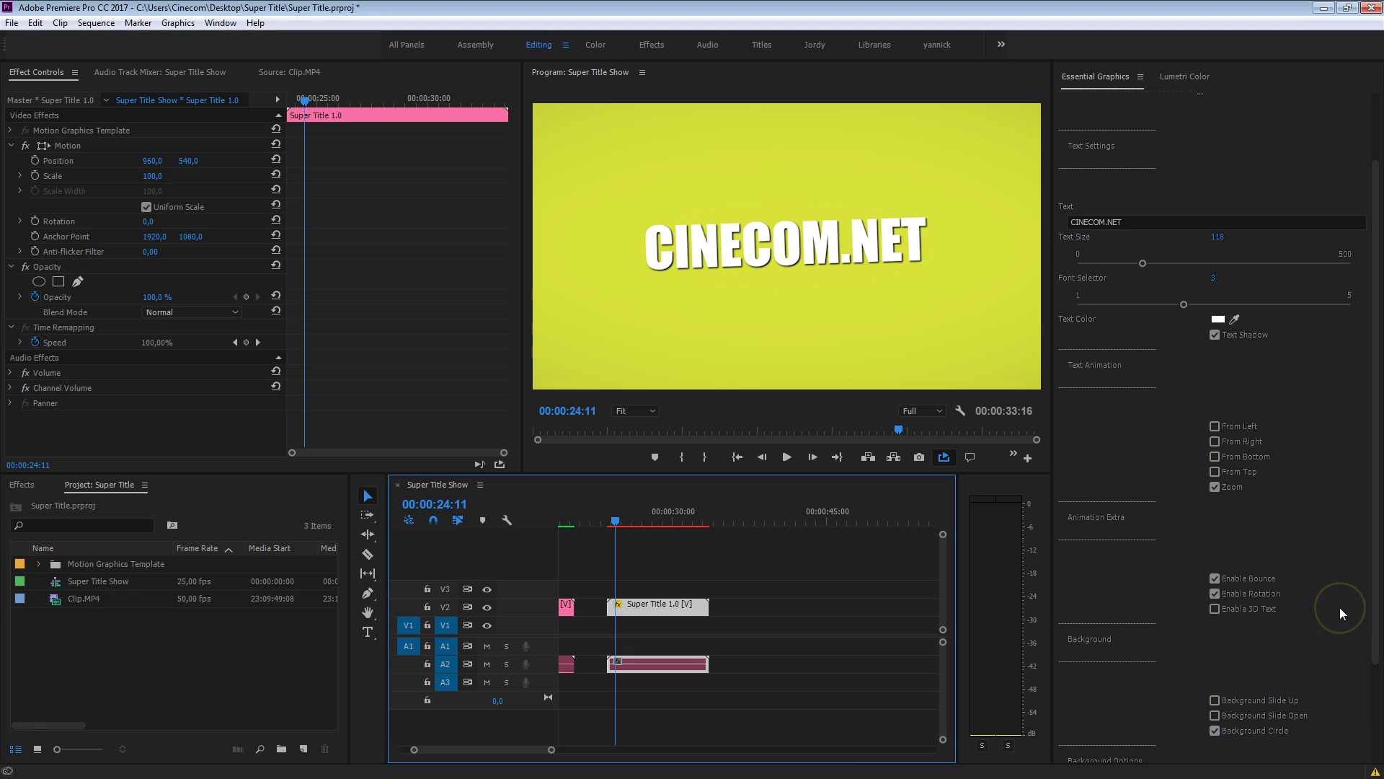
pyautogui.scroll(2, 1333, 578)
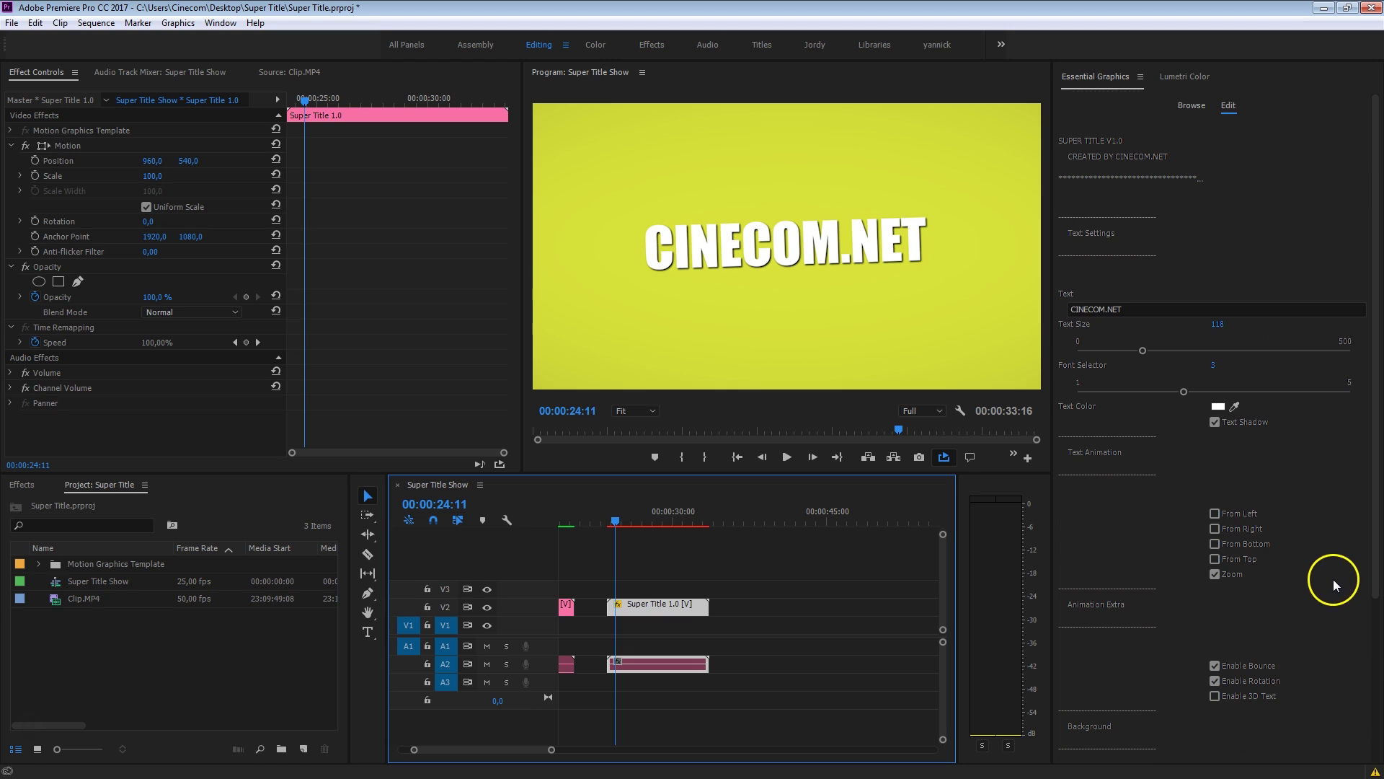